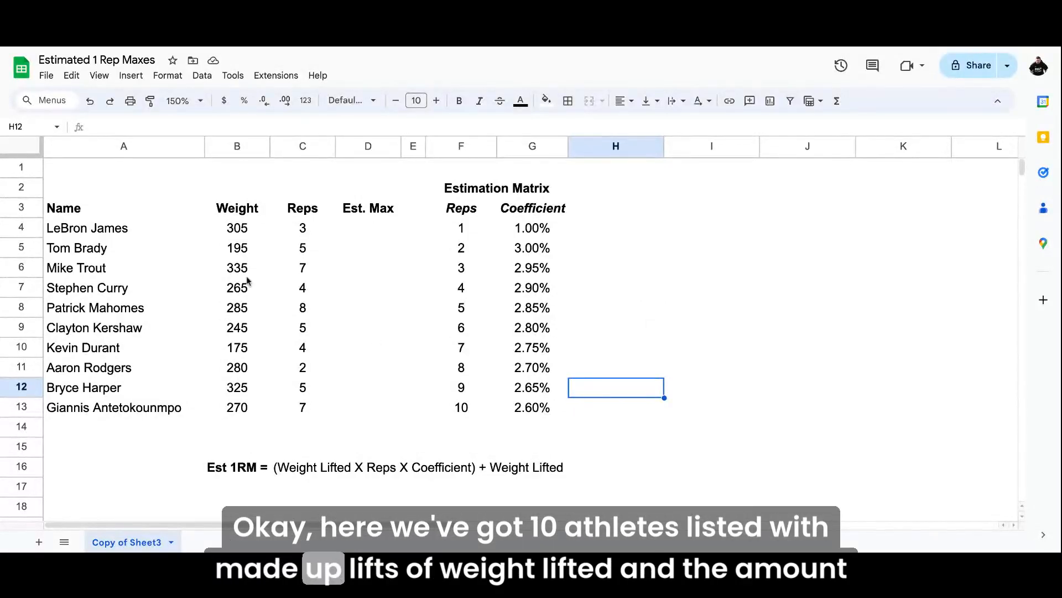
- Review the first athlete's weight and reps and the written Est 1RM formula below the table
{"action": "left_click", "coordinate": [243, 233]}
{"action": "left_click", "coordinate": [306, 233]}
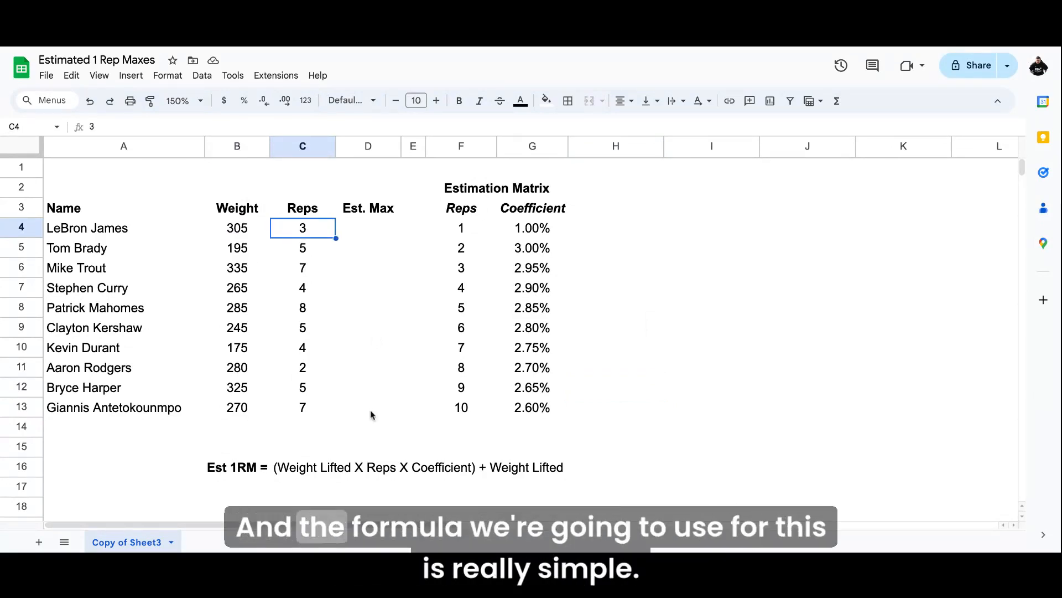
{"action": "left_click", "coordinate": [303, 468]}
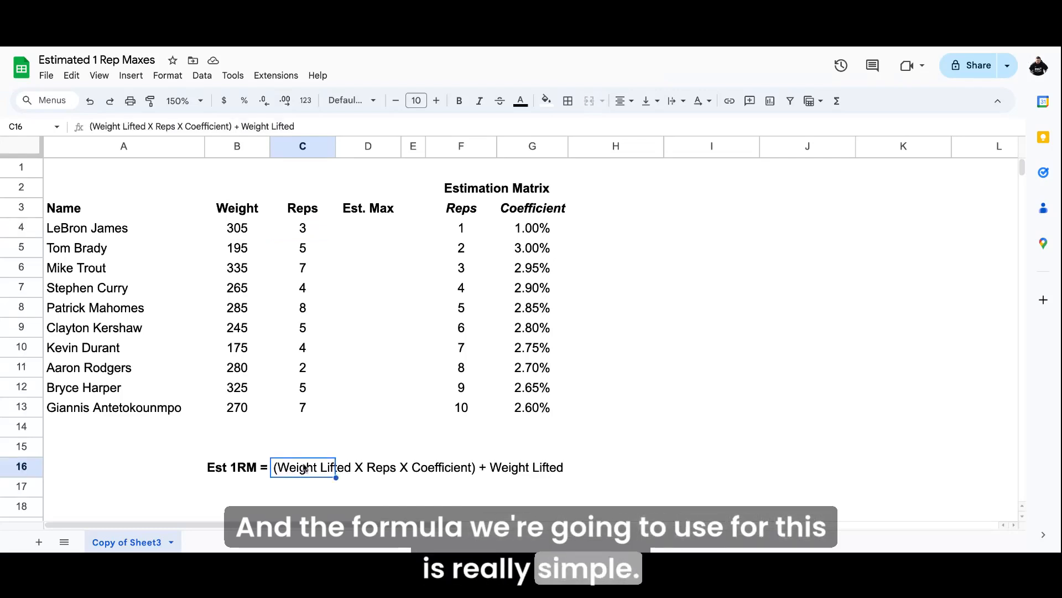
{"action": "left_click", "coordinate": [360, 489]}
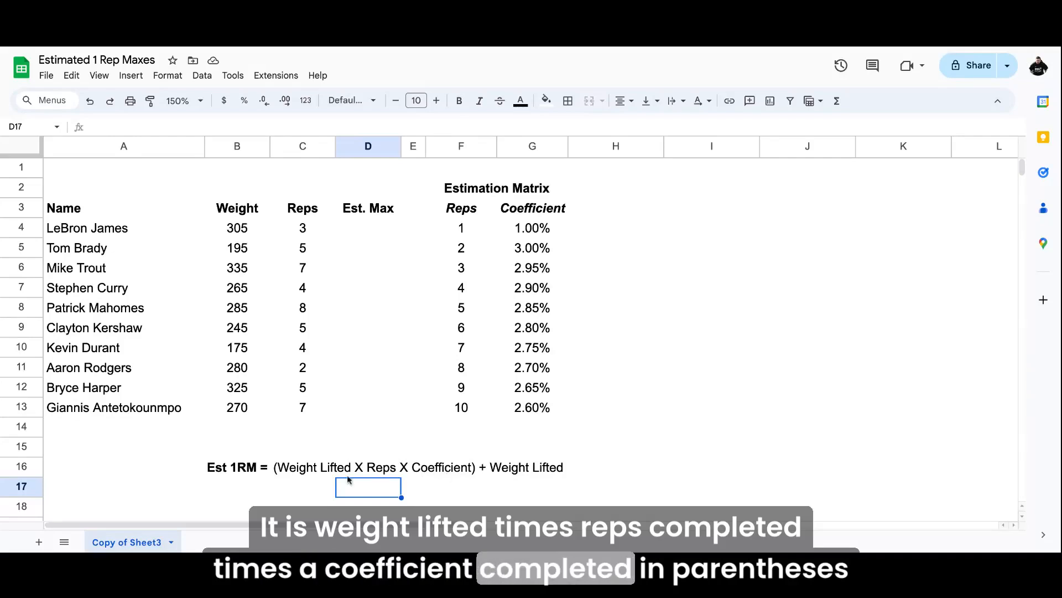
{"action": "left_click", "coordinate": [732, 476]}
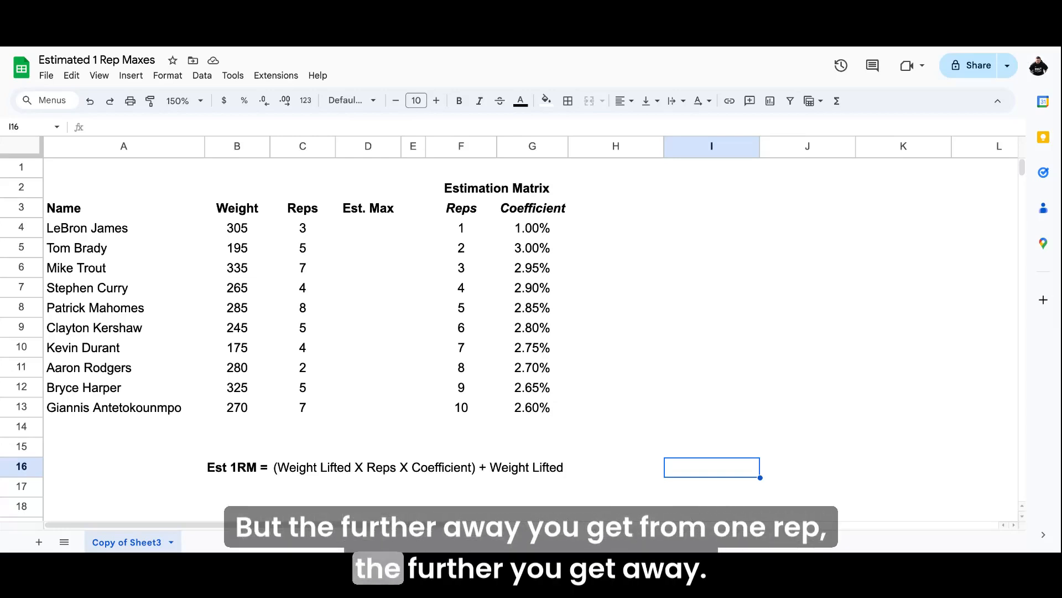
- Examine how each rep count in the Estimation Matrix pairs with its coefficient
{"action": "left_click", "coordinate": [465, 249]}
{"action": "left_click", "coordinate": [468, 270]}
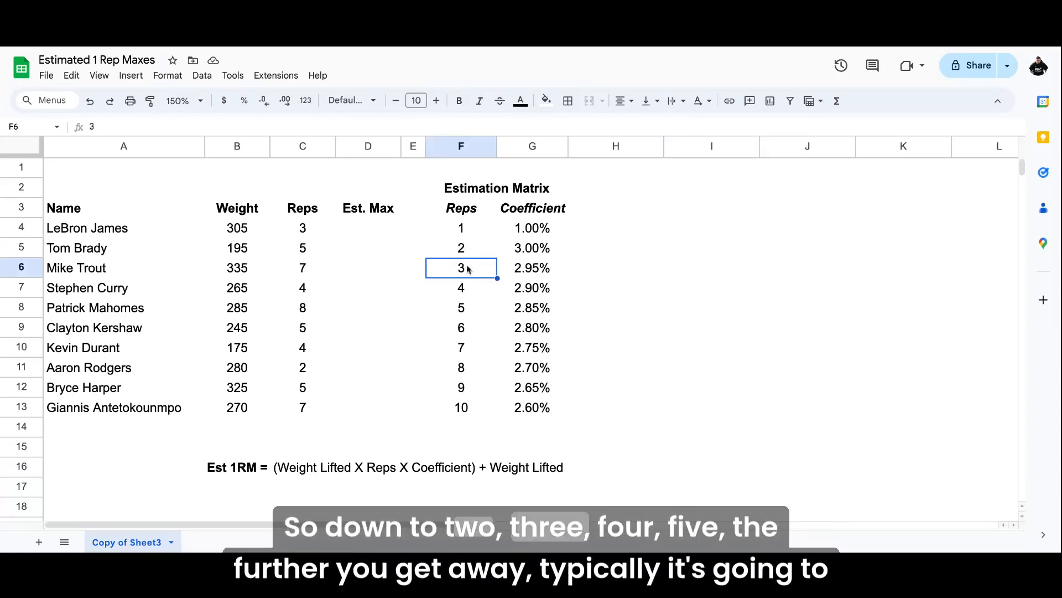
{"action": "left_click", "coordinate": [465, 290]}
{"action": "left_click", "coordinate": [467, 308]}
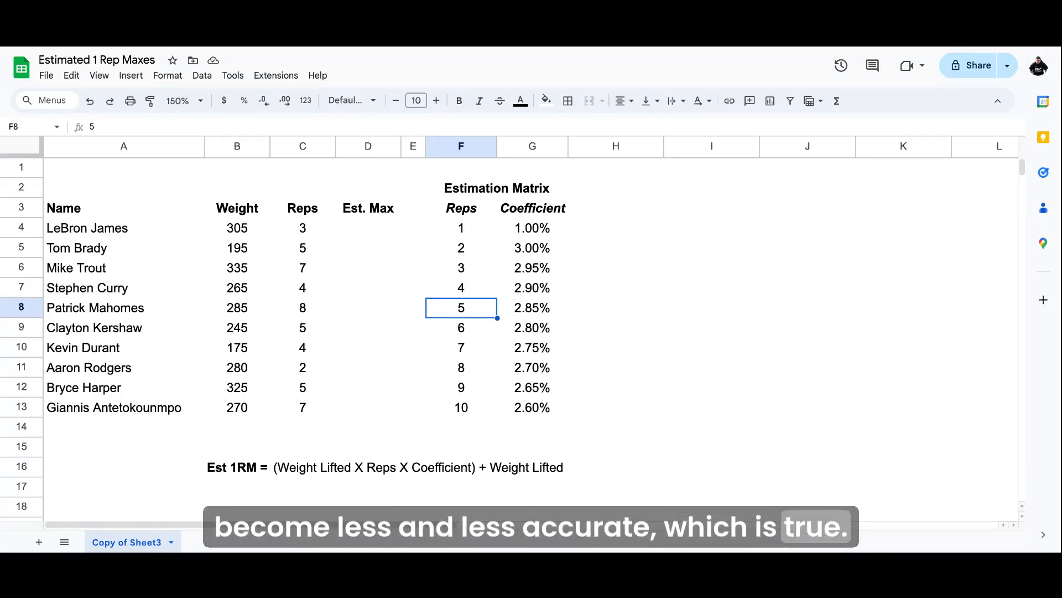
{"action": "left_click", "coordinate": [537, 232]}
{"action": "left_click", "coordinate": [535, 252]}
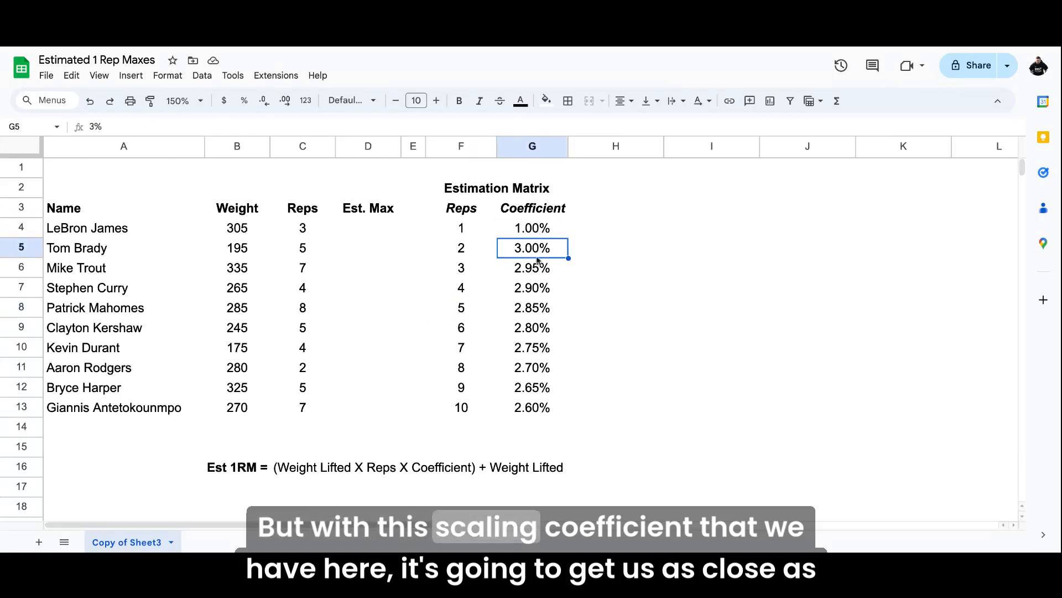
{"action": "left_click", "coordinate": [625, 303]}
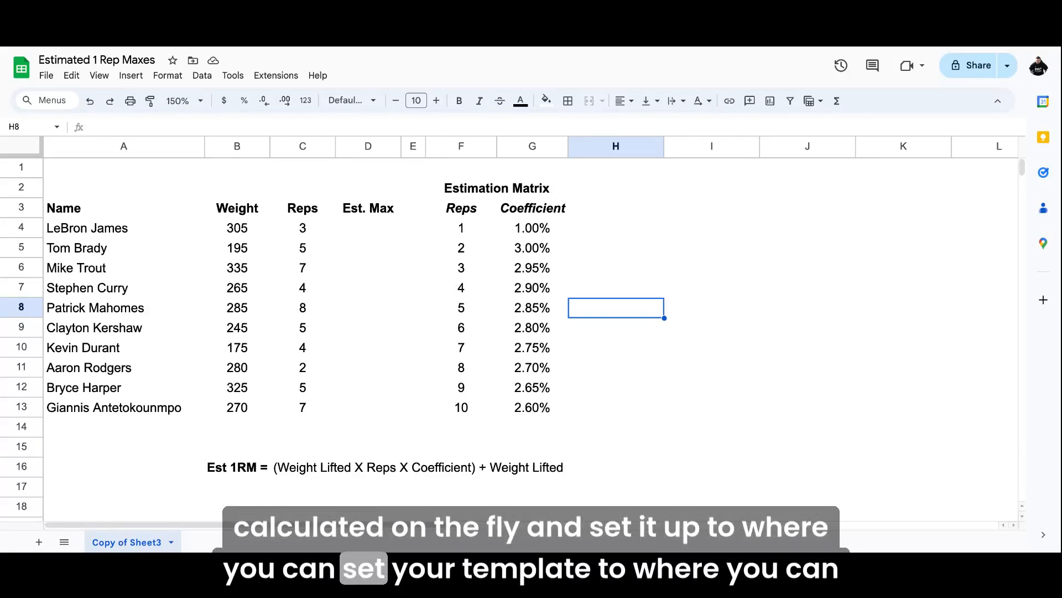
{"action": "left_click", "coordinate": [364, 230]}
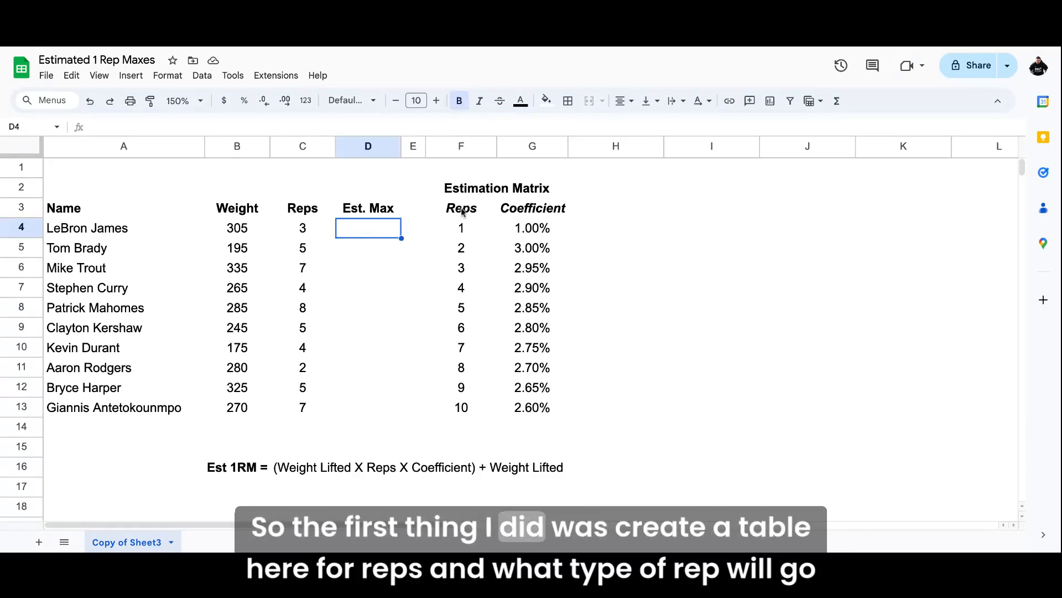
{"action": "left_click", "coordinate": [490, 228]}
{"action": "left_click", "coordinate": [534, 236]}
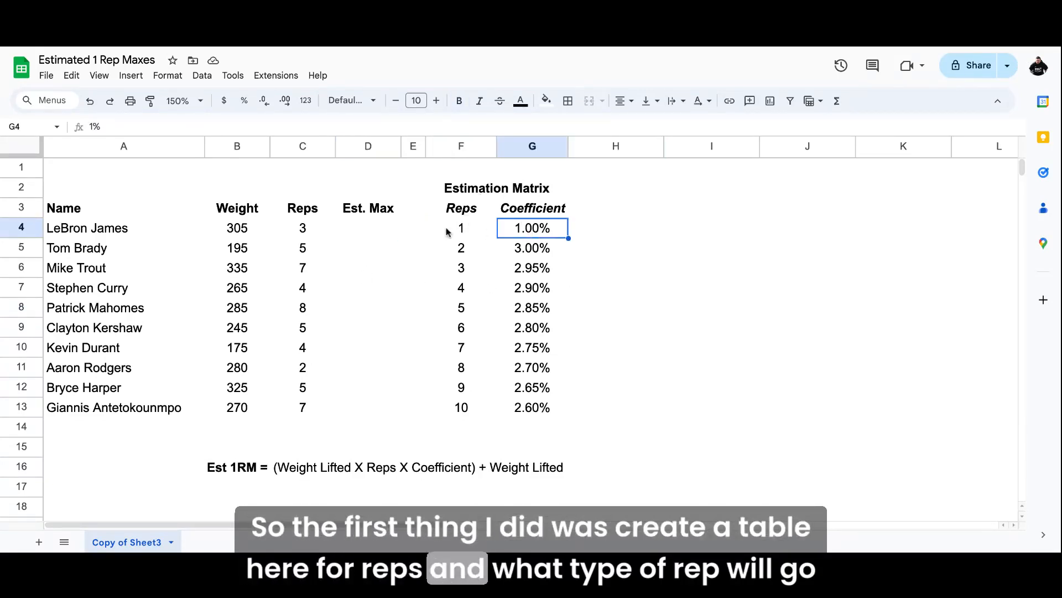
{"action": "left_click", "coordinate": [461, 233]}
{"action": "left_click", "coordinate": [523, 231]}
{"action": "left_click", "coordinate": [464, 249]}
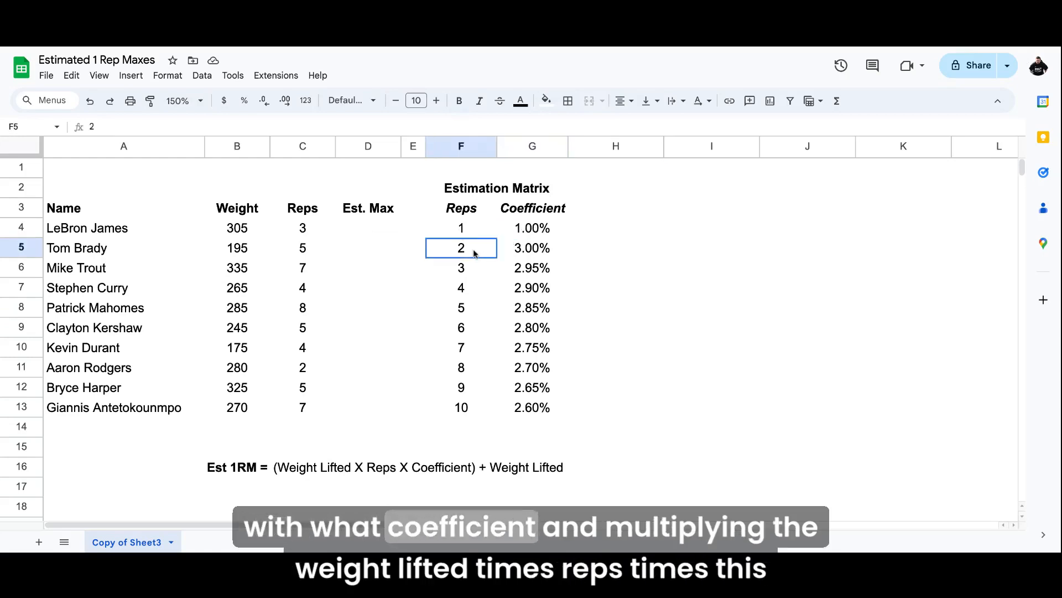
{"action": "left_click", "coordinate": [533, 246]}
{"action": "left_click", "coordinate": [469, 271]}
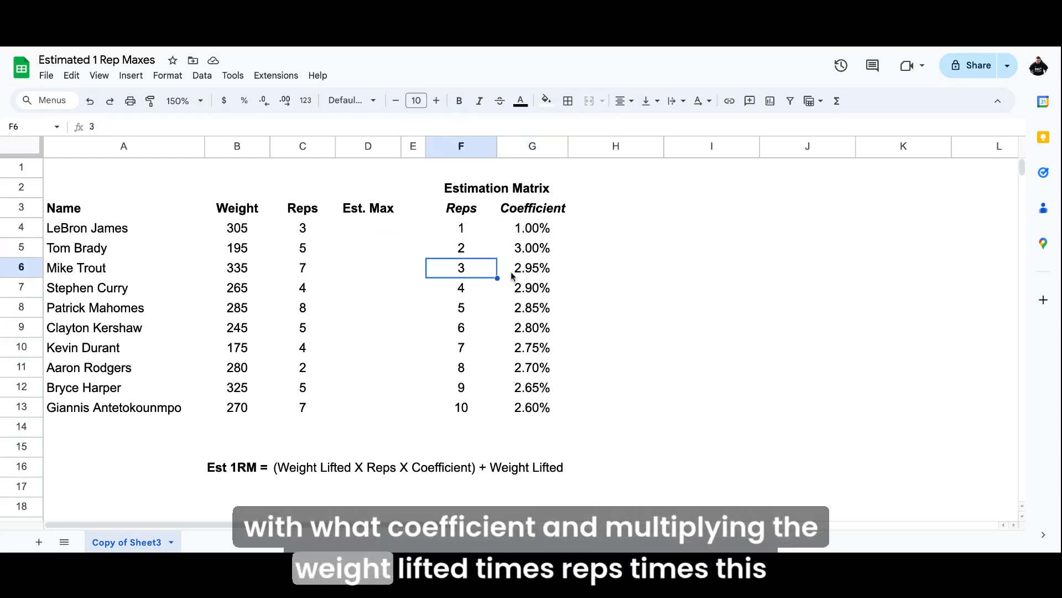
{"action": "left_click", "coordinate": [521, 272]}
{"action": "left_click", "coordinate": [469, 289]}
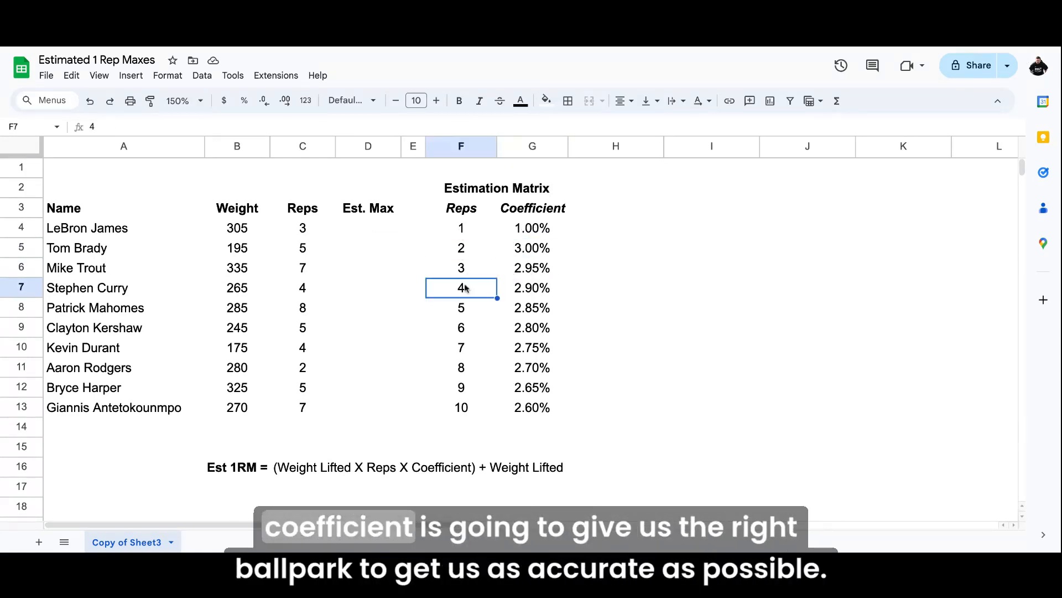
{"action": "left_click", "coordinate": [507, 294]}
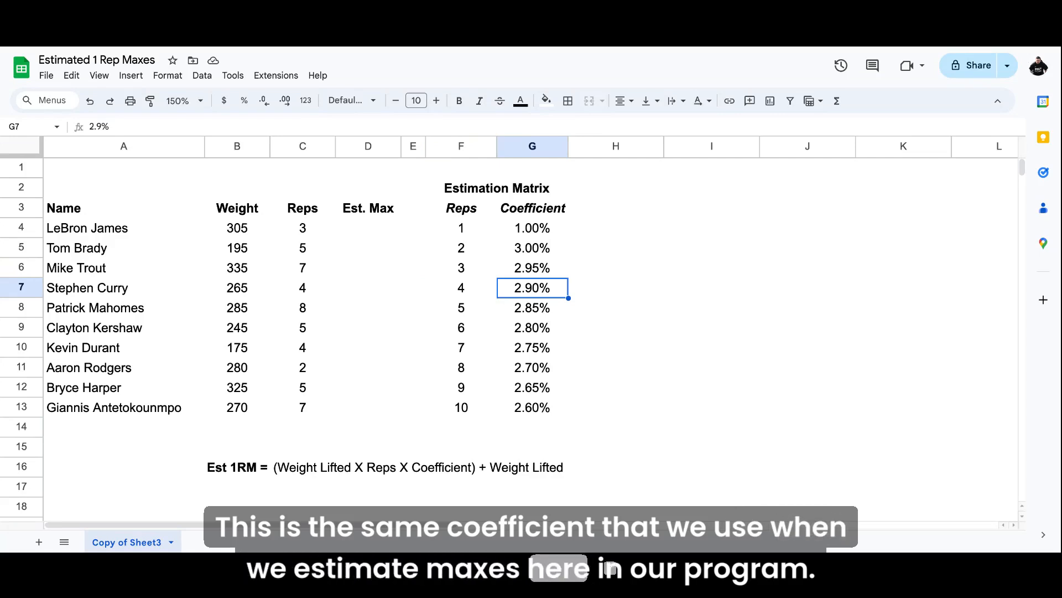
- Start the Est. Max formula in D4 by multiplying weight B4 by reps C4 and by .03
{"action": "left_click", "coordinate": [363, 227]}
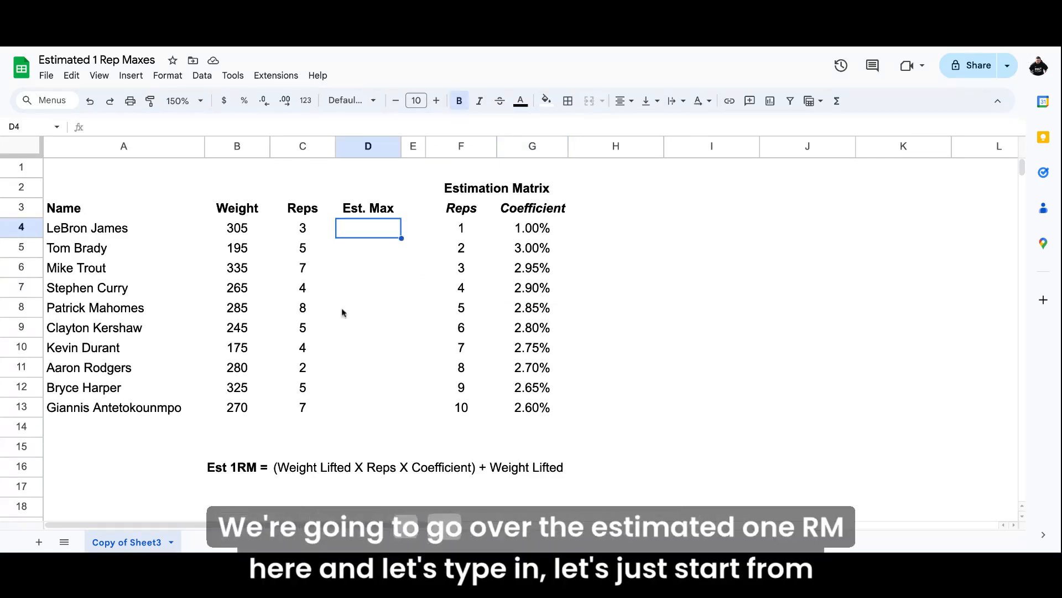
{"action": "double_click", "coordinate": [366, 232]}
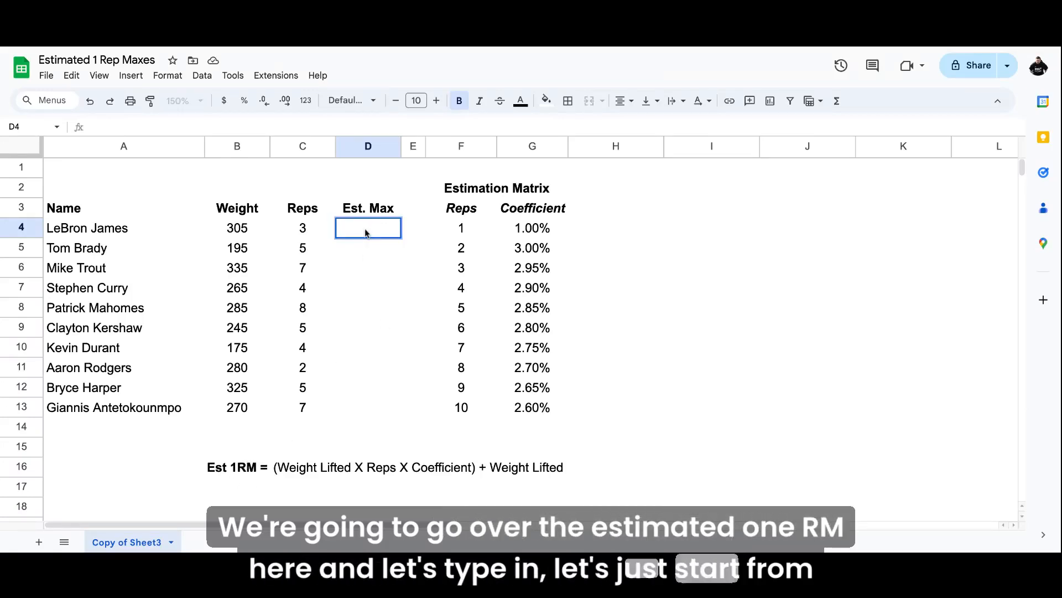
{"action": "type", "text": "="}
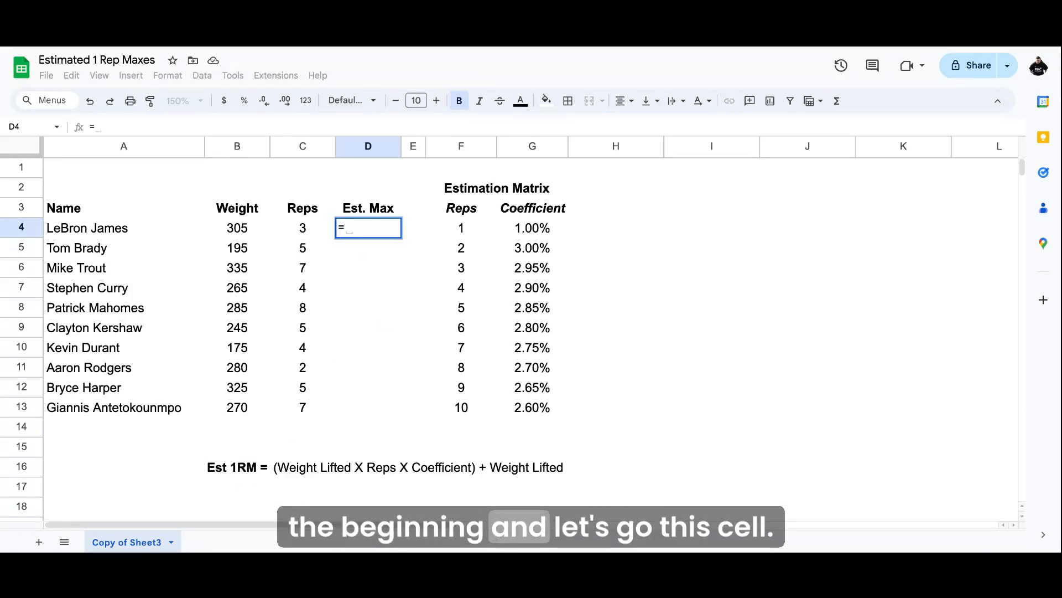
{"action": "left_click", "coordinate": [238, 229]}
{"action": "type", "text": "*"}
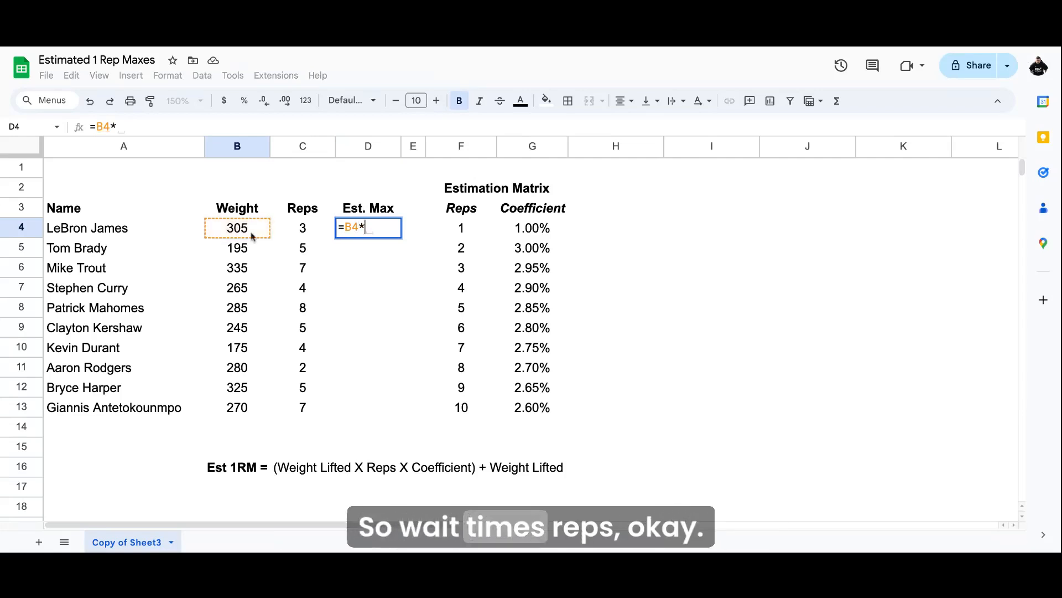
{"action": "left_click", "coordinate": [302, 230]}
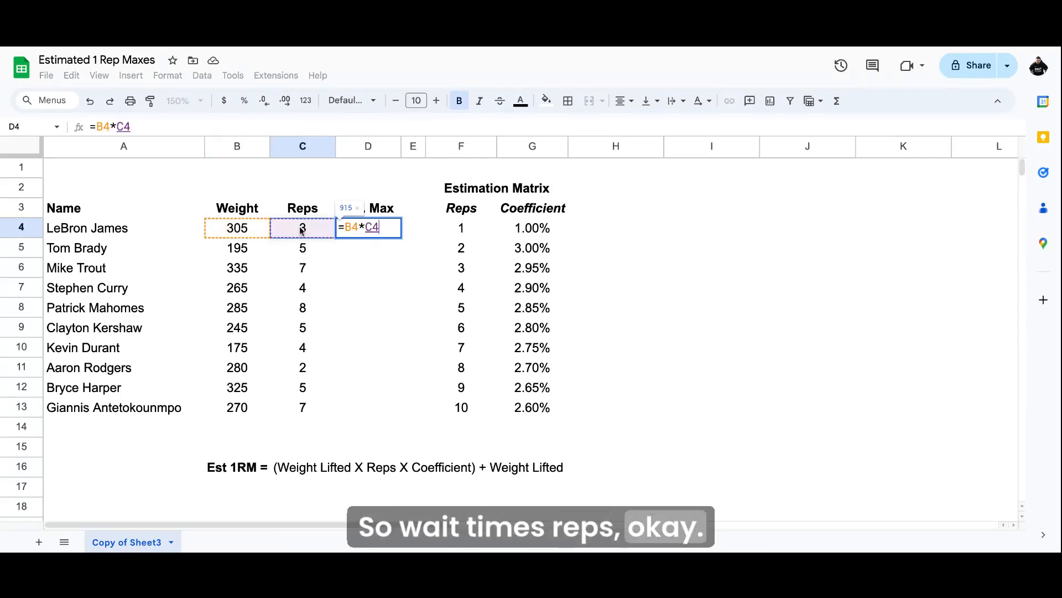
{"action": "type", "text": "*"}
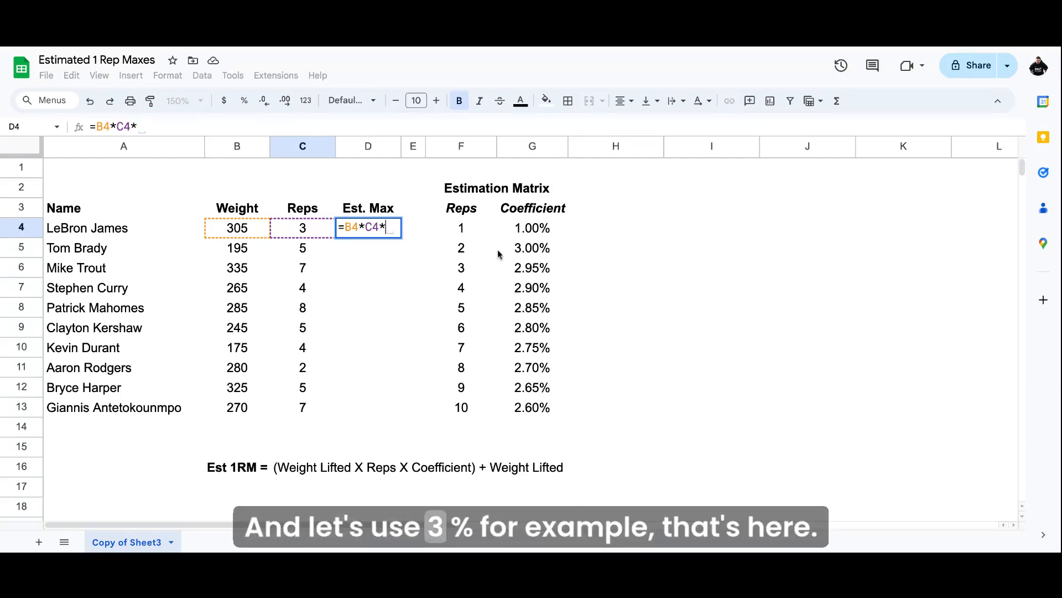
{"action": "type", "text": ".03"}
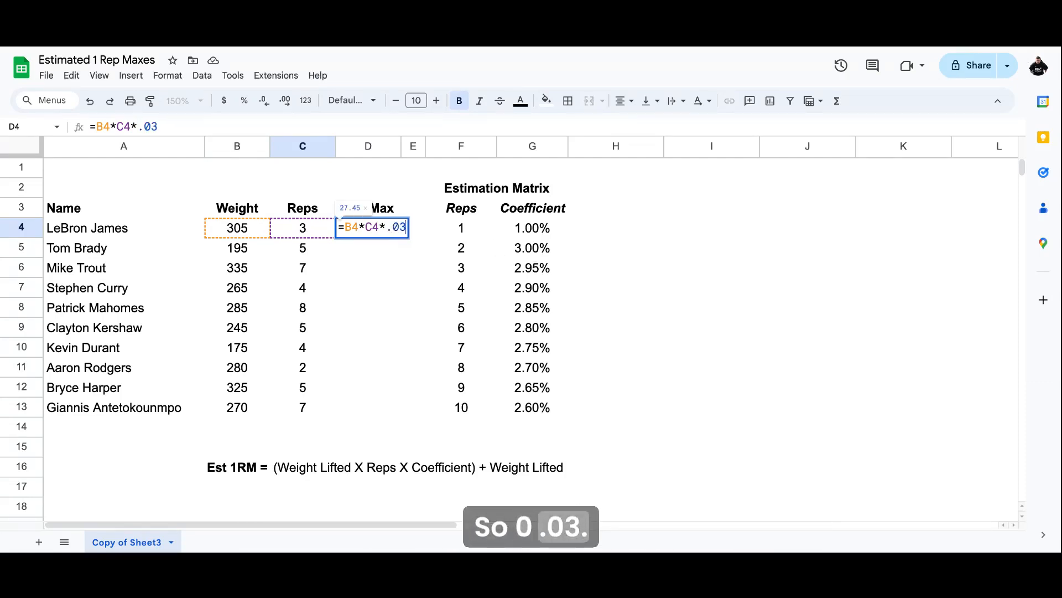
- Enclose the multiplication in parentheses and add B4, completing D4 as =(B4*C4*.03)+B4
{"action": "type", "text": ")"}
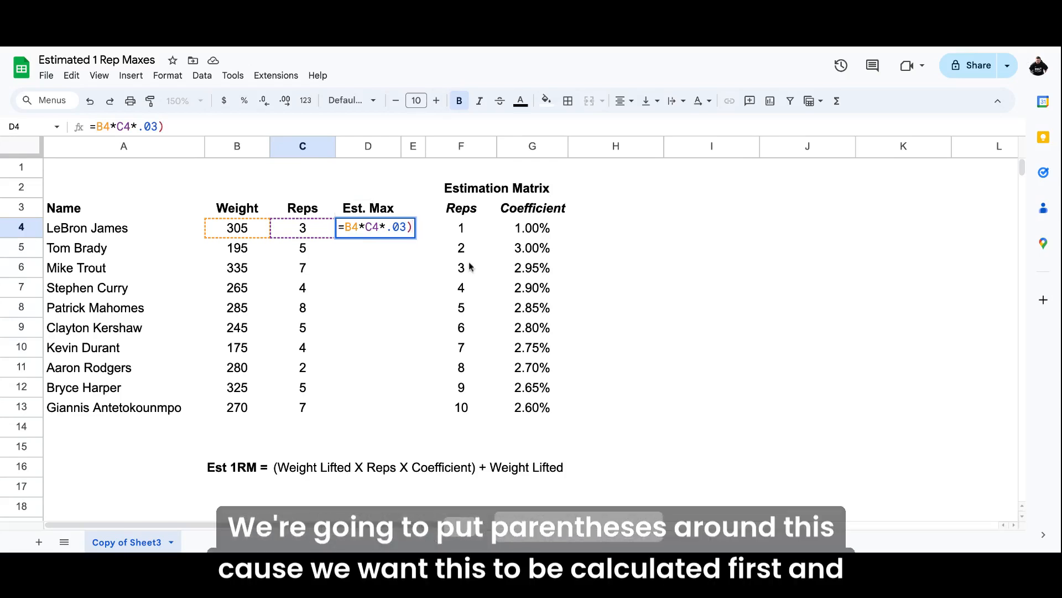
{"action": "left_click", "coordinate": [342, 231]}
{"action": "type", "text": "("}
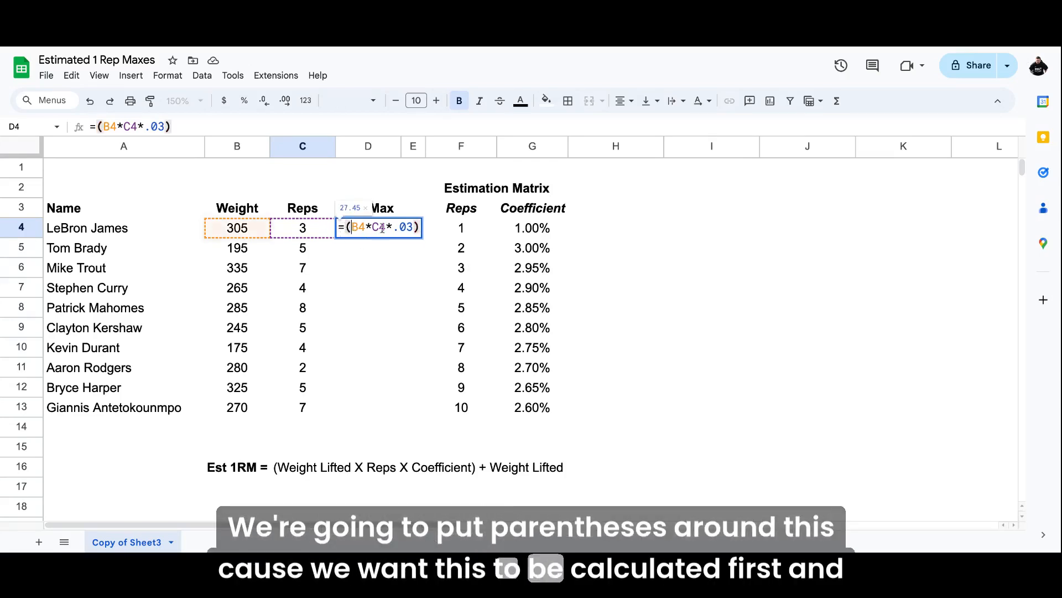
{"action": "left_click", "coordinate": [415, 228]}
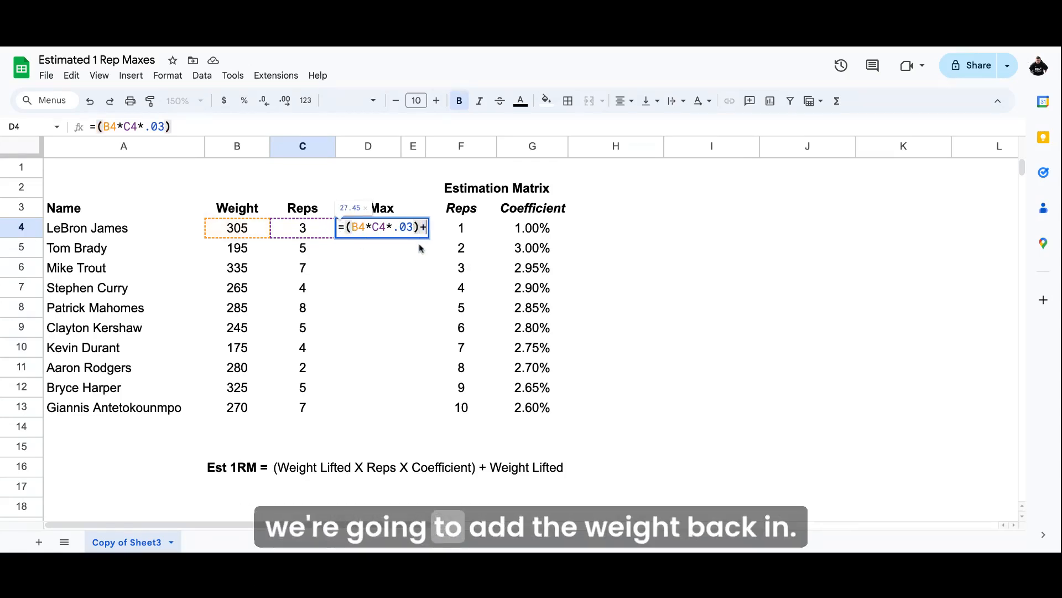
{"action": "type", "text": "+"}
{"action": "left_click", "coordinate": [230, 230]}
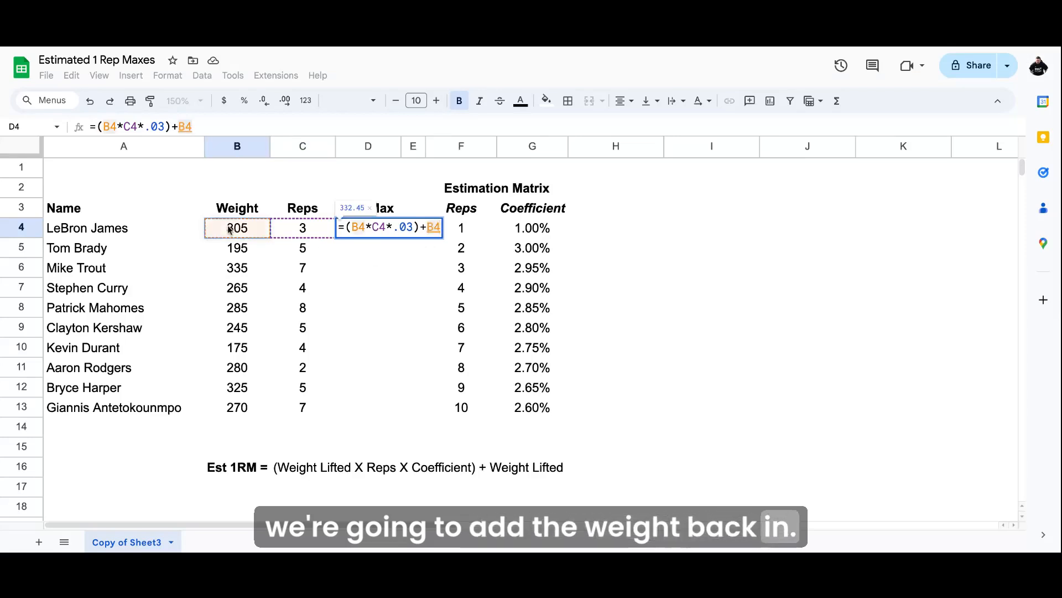
{"action": "key", "text": "Return"}
- Inspect the fixed 0.03 coefficient in the D4 formula
{"action": "left_click", "coordinate": [376, 230]}
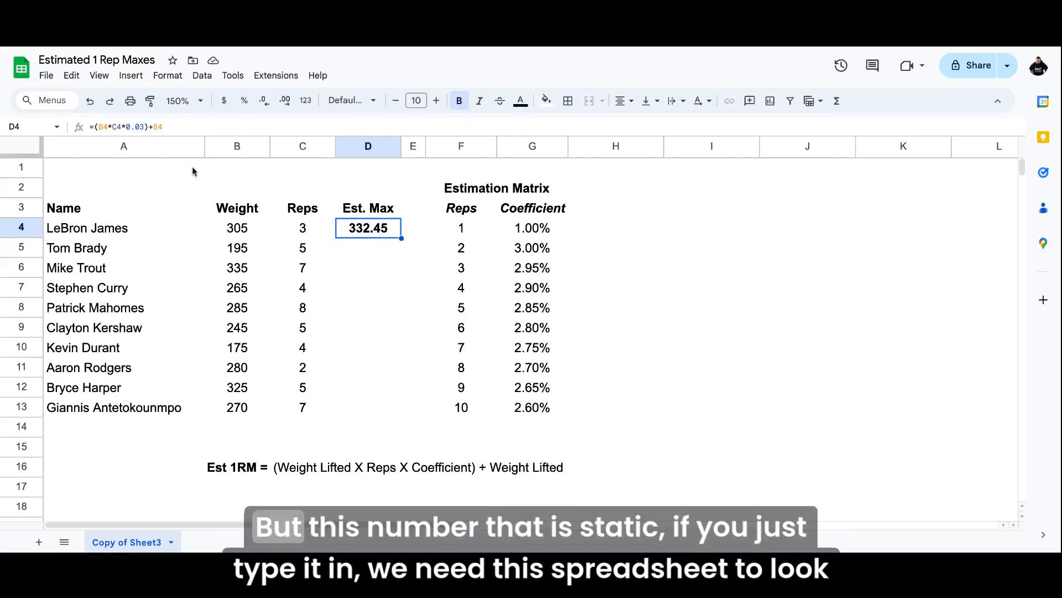
{"action": "left_click", "coordinate": [142, 126]}
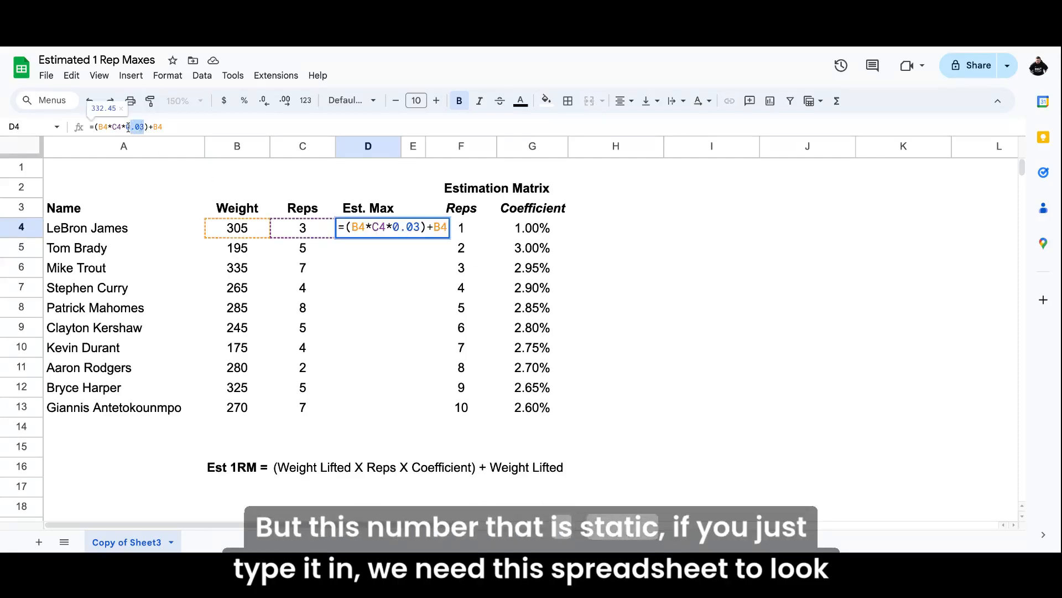
{"action": "left_click", "coordinate": [190, 129]}
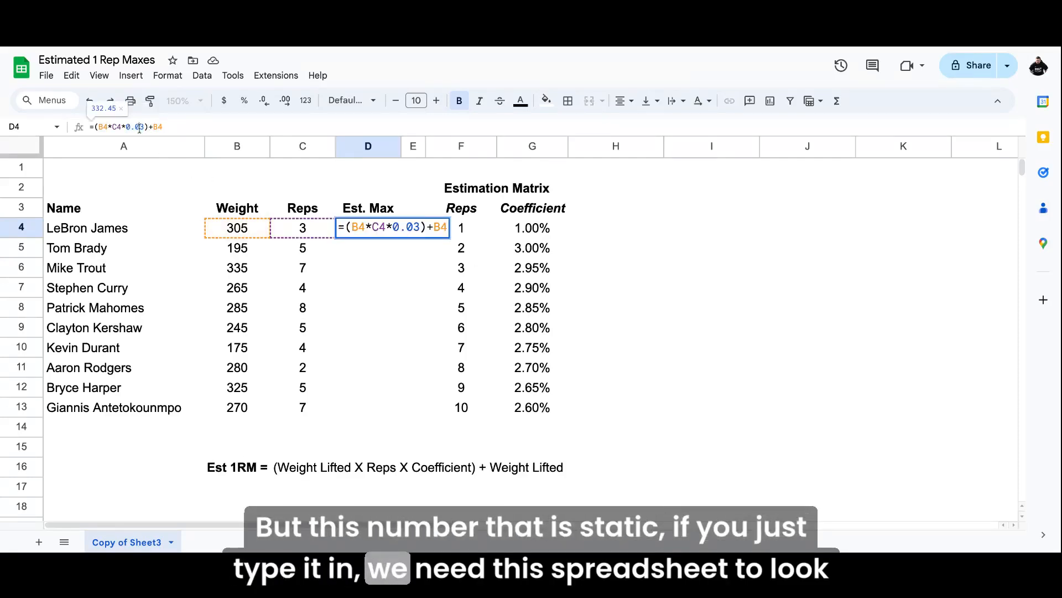
{"action": "key", "text": "Return"}
- Replace the 0.03 coefficient in the D4 formula with an opened VLOOKUP function
{"action": "left_click", "coordinate": [380, 230]}
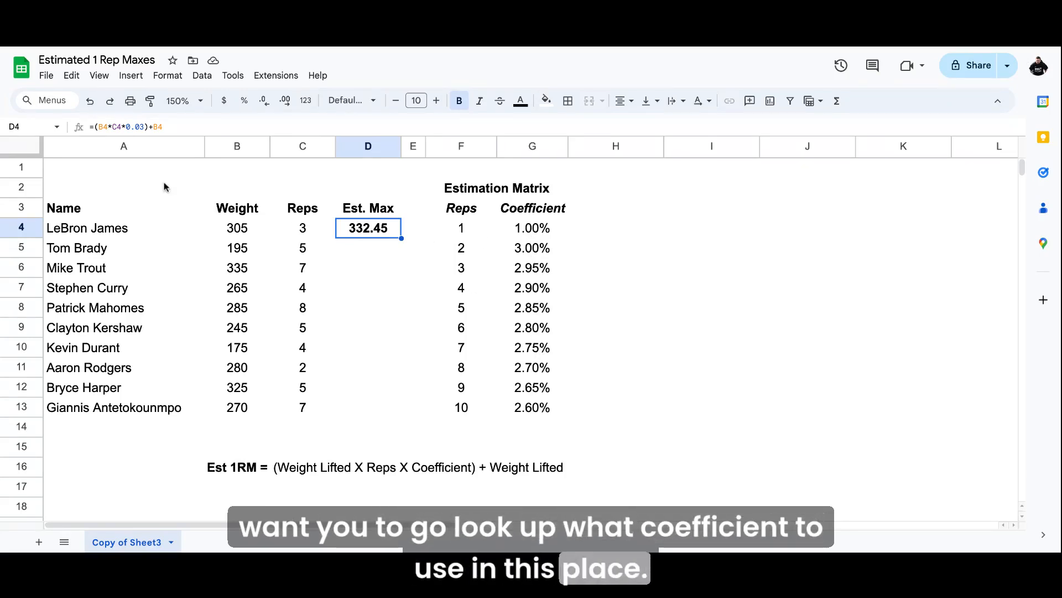
{"action": "left_click", "coordinate": [145, 126]}
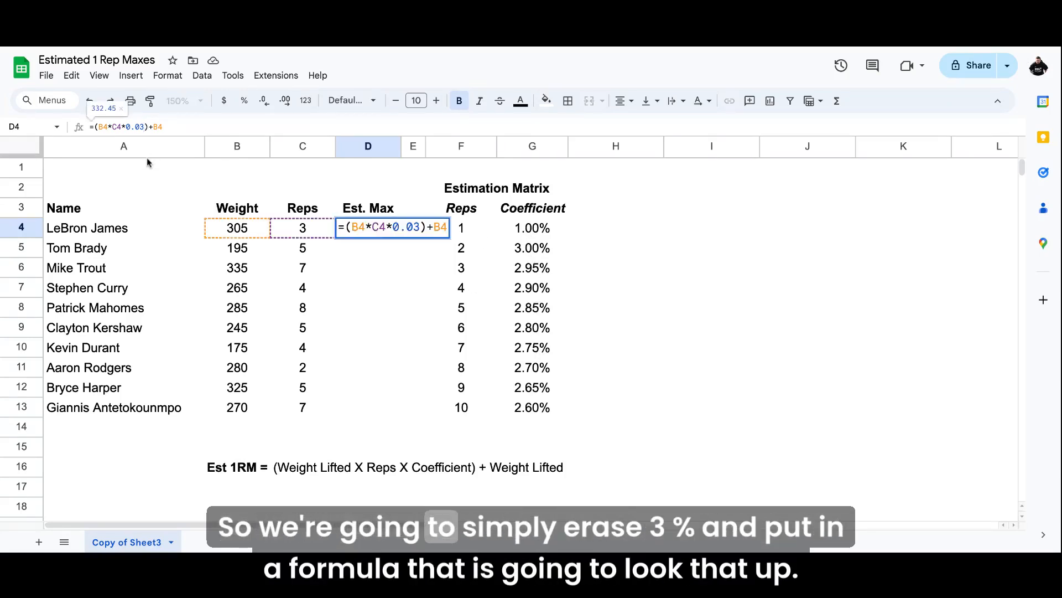
{"action": "key", "text": "BackSpace"}
{"action": "key", "text": "BackSpace"}
{"action": "key", "text": "BackSpace"}
{"action": "key", "text": "BackSpace"}
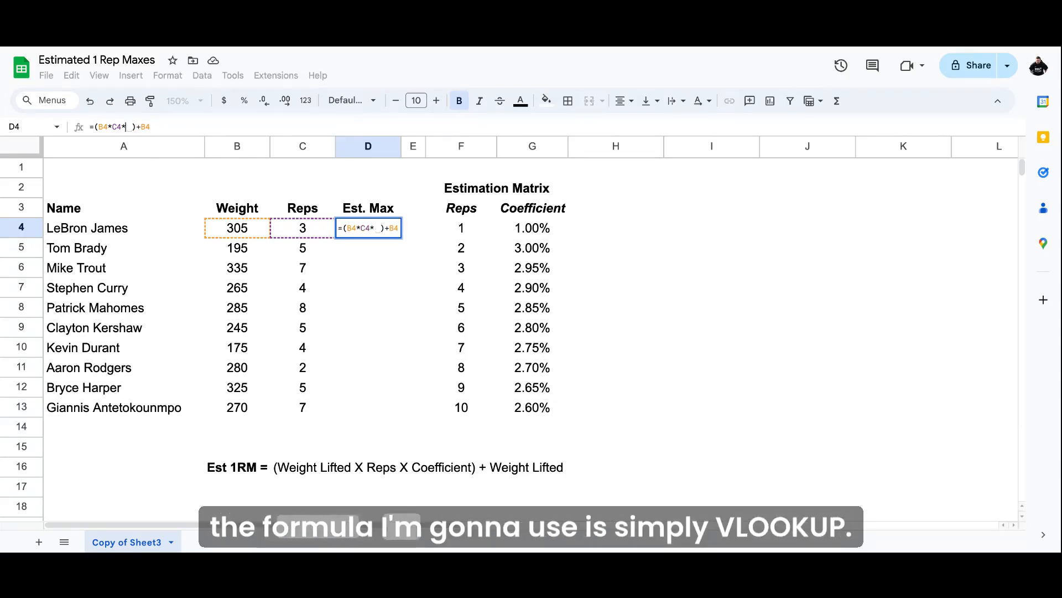
{"action": "type", "text": "vlookup("}
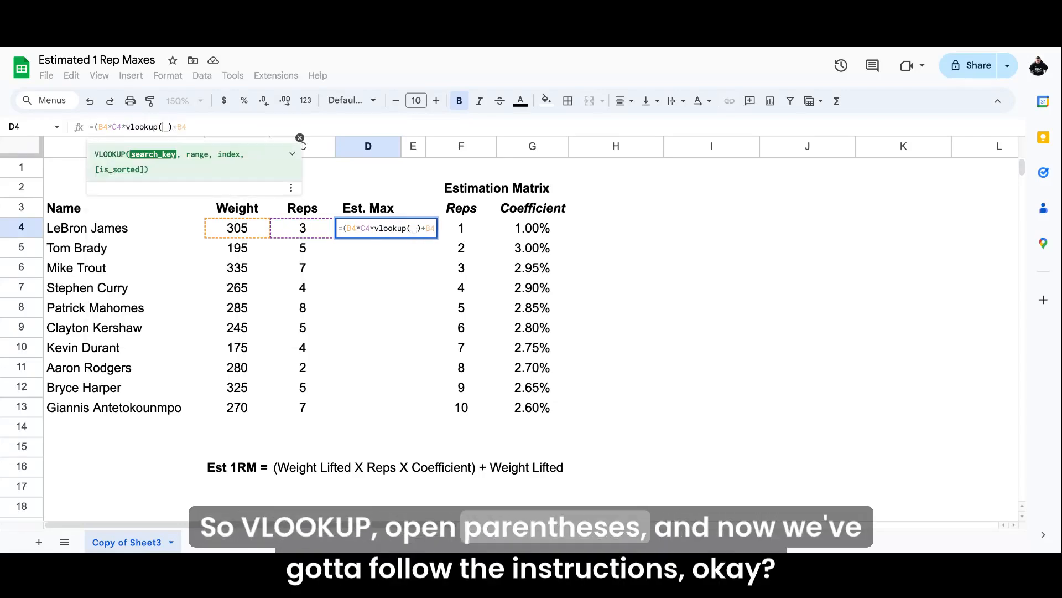
- Set the search key of the VLOOKUP in D4 to the reps cell C4
{"action": "left_click", "coordinate": [293, 158]}
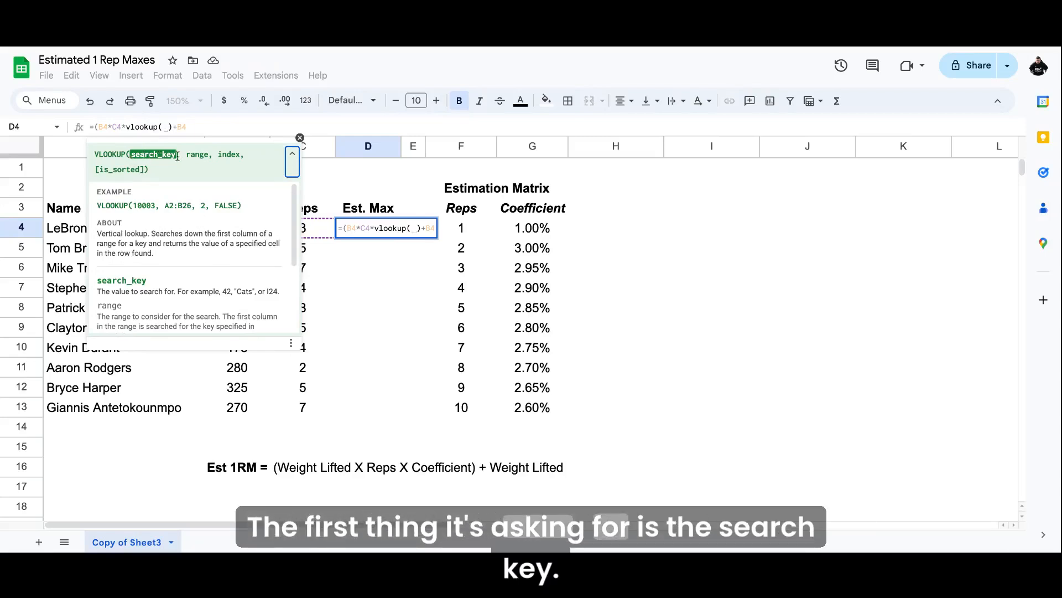
{"action": "left_click", "coordinate": [294, 158]}
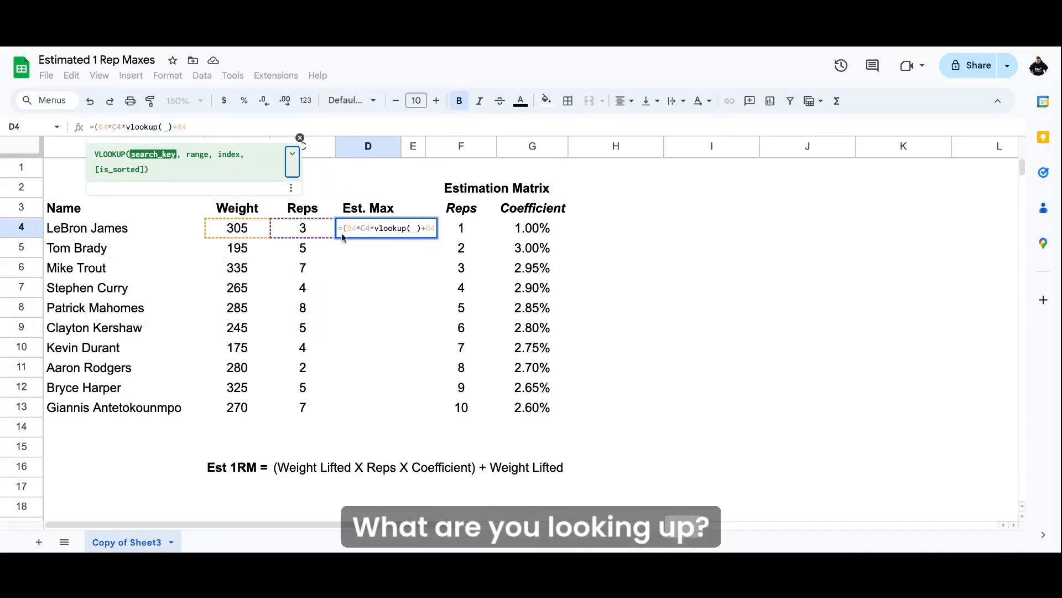
{"action": "left_click", "coordinate": [305, 229]}
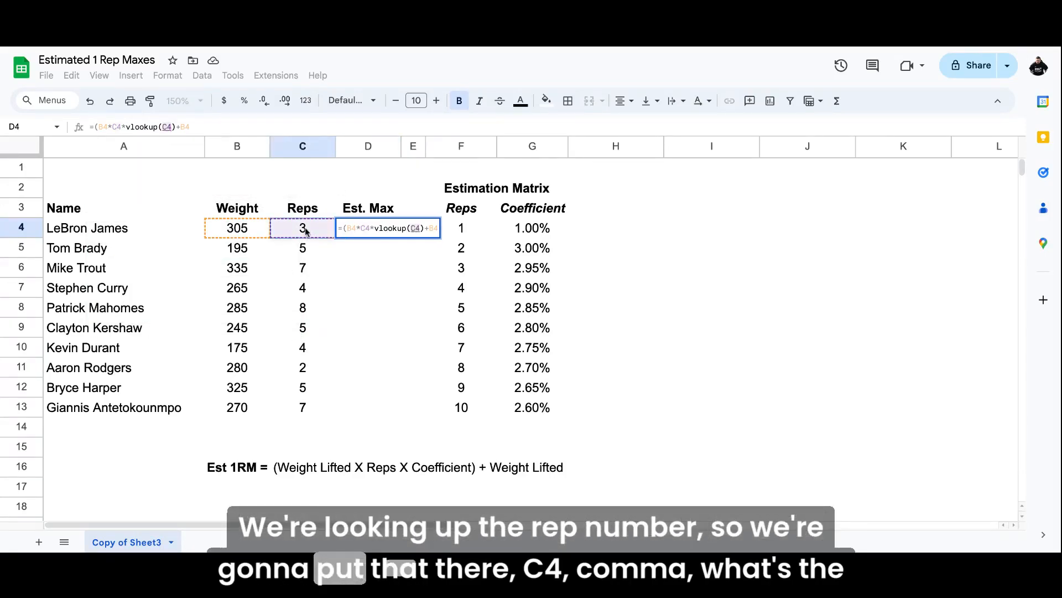
{"action": "type", "text": ","}
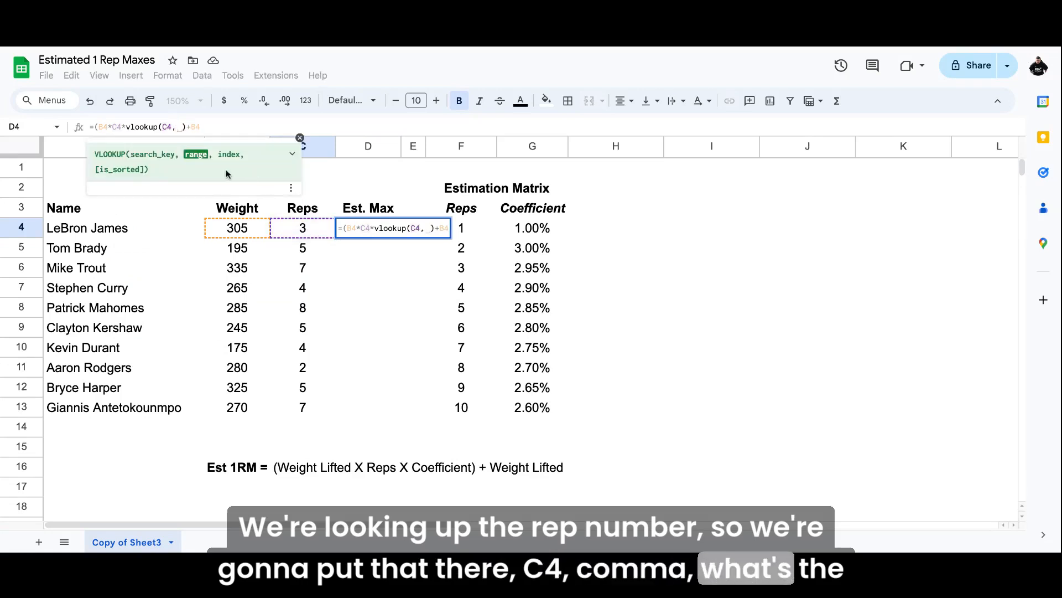
- Set the VLOOKUP range in D4 to the Estimation Matrix values as the absolute reference $F$4:$G$13
{"action": "left_click", "coordinate": [292, 155]}
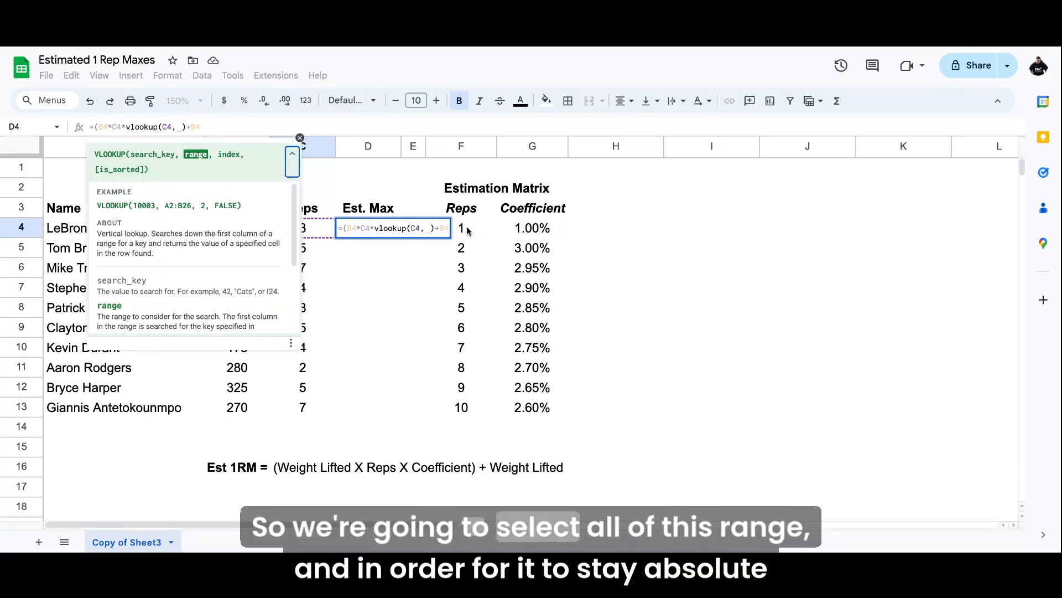
{"action": "left_click_drag", "start_coordinate": [465, 228], "coordinate": [525, 407]}
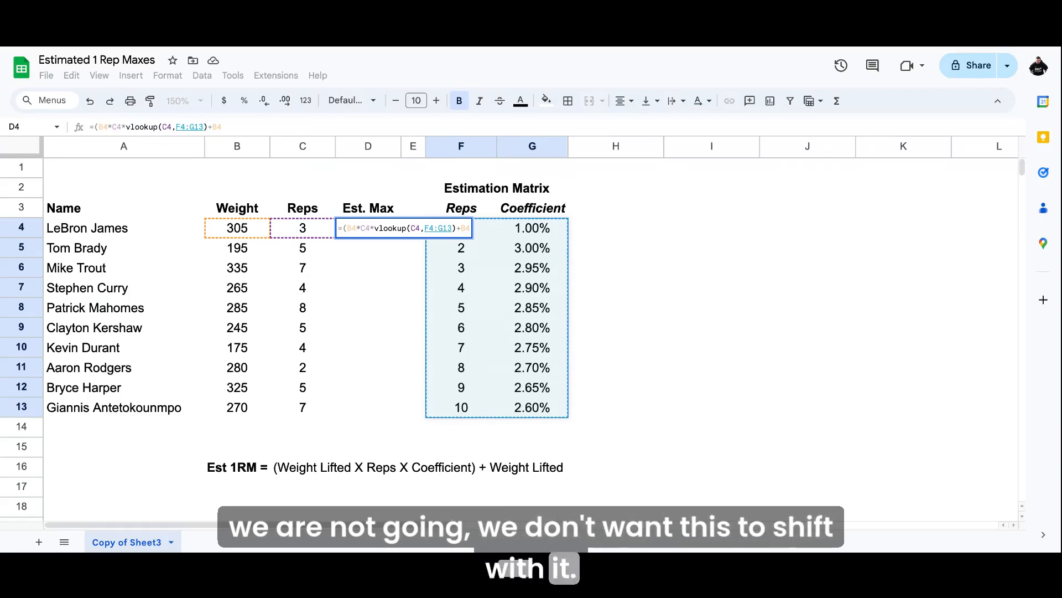
{"action": "key", "text": "F4"}
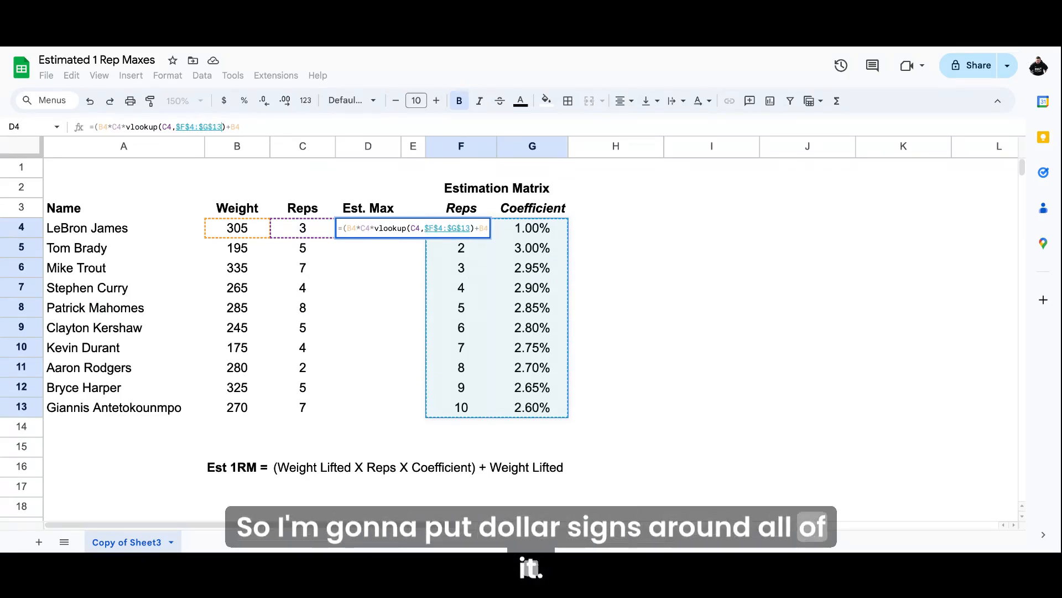
{"action": "type", "text": ","}
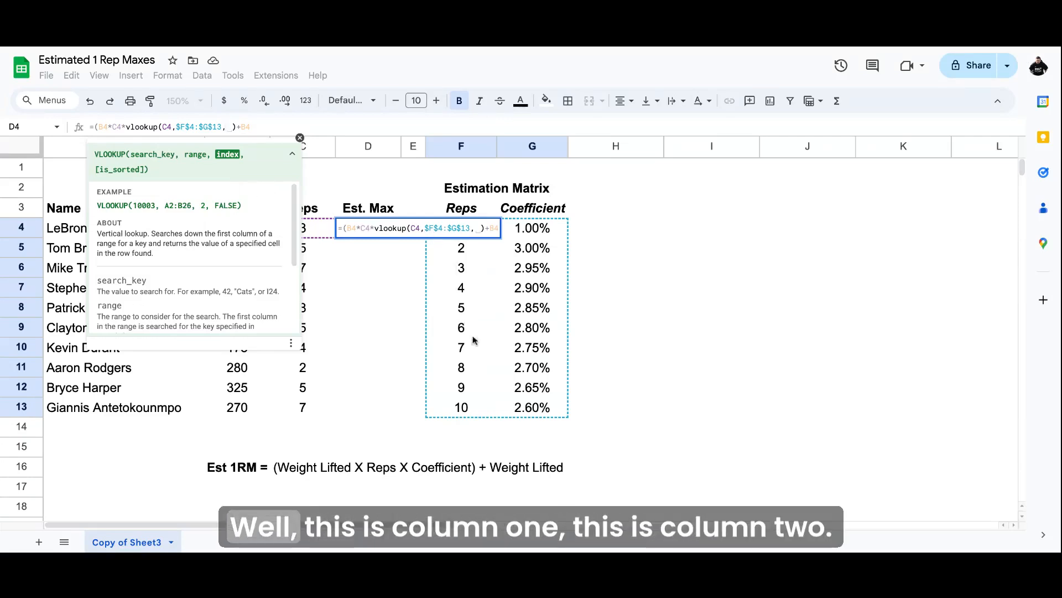
- Complete the VLOOKUP with column index 2 and is_sorted false, and commit the D4 formula
{"action": "type", "text": "2"}
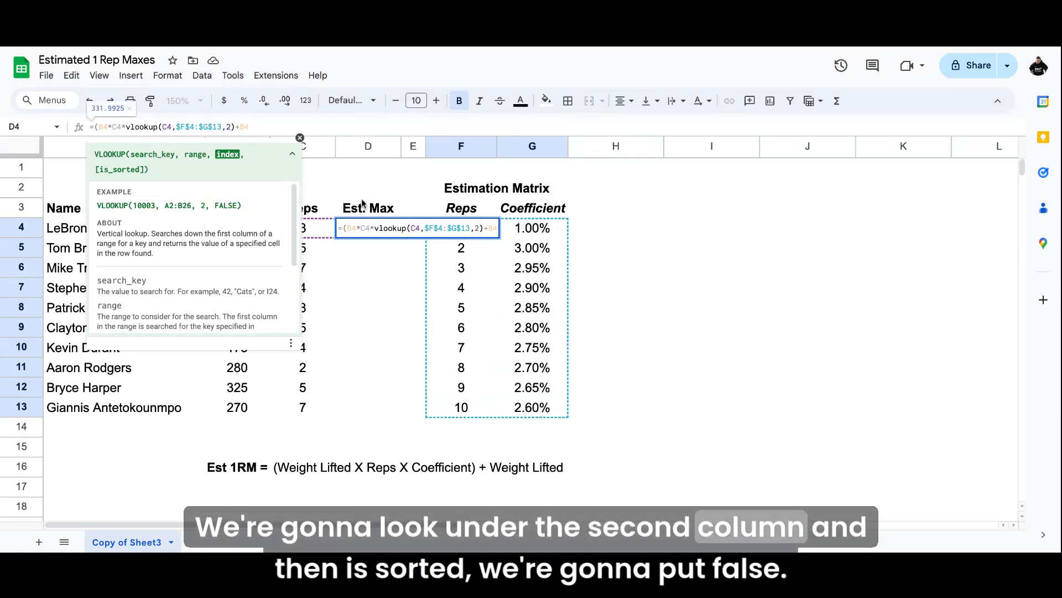
{"action": "type", "text": ",f"}
{"action": "type", "text": "alse"}
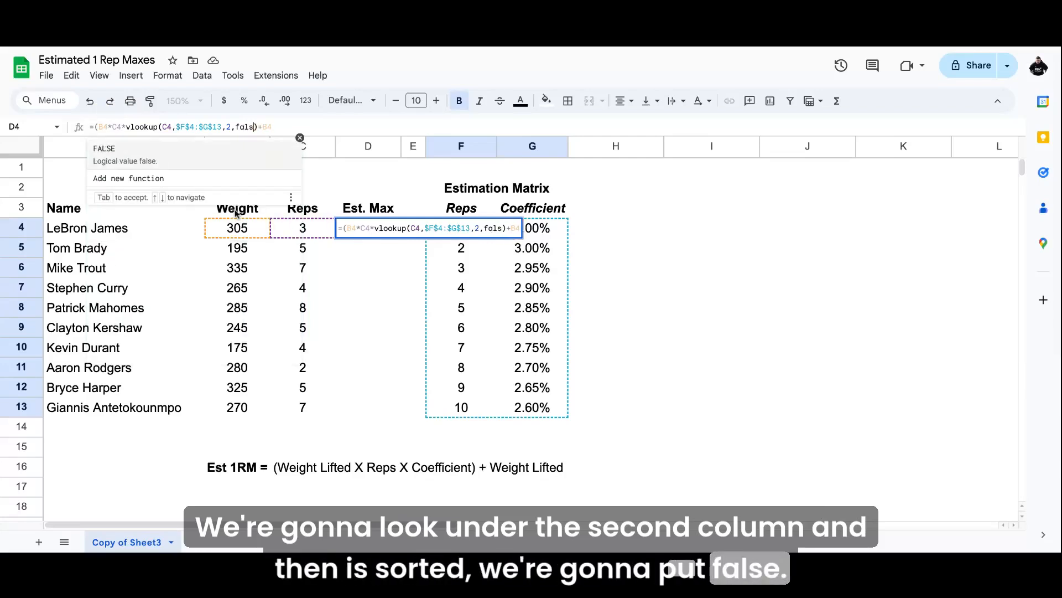
{"action": "scroll", "coordinate": [182, 263], "scroll_direction": "down", "scroll_amount": 3}
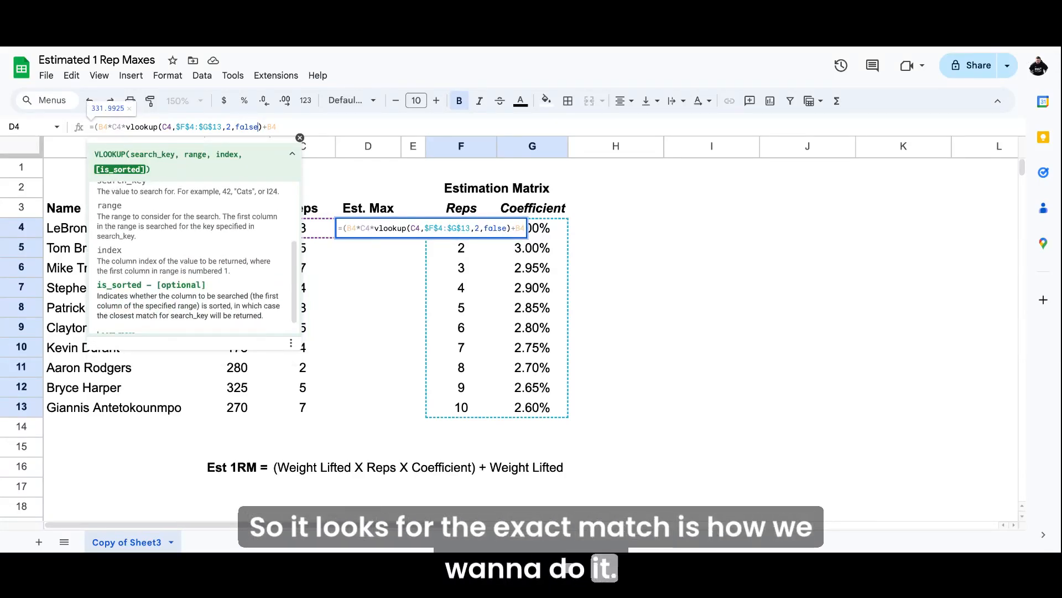
{"action": "key", "text": "Return"}
{"action": "left_click", "coordinate": [382, 229]}
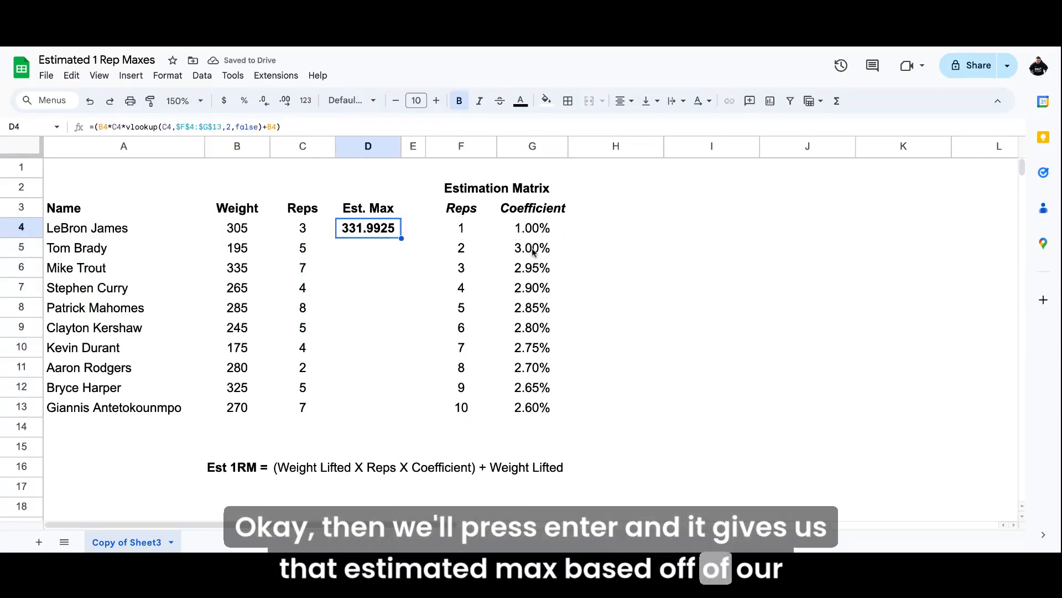
- Test the Est. Max formula by changing the reps in C4 to 4 and to 5
{"action": "left_click", "coordinate": [304, 228]}
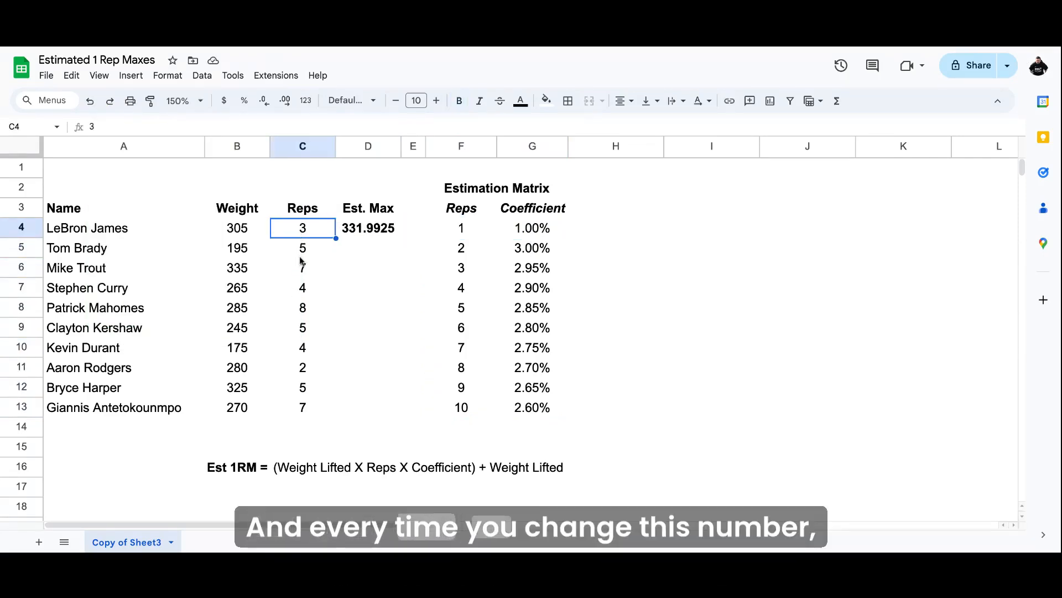
{"action": "type", "text": "4"}
{"action": "key", "text": "Return"}
{"action": "left_click", "coordinate": [303, 228]}
{"action": "type", "text": "5"}
{"action": "key", "text": "Return"}
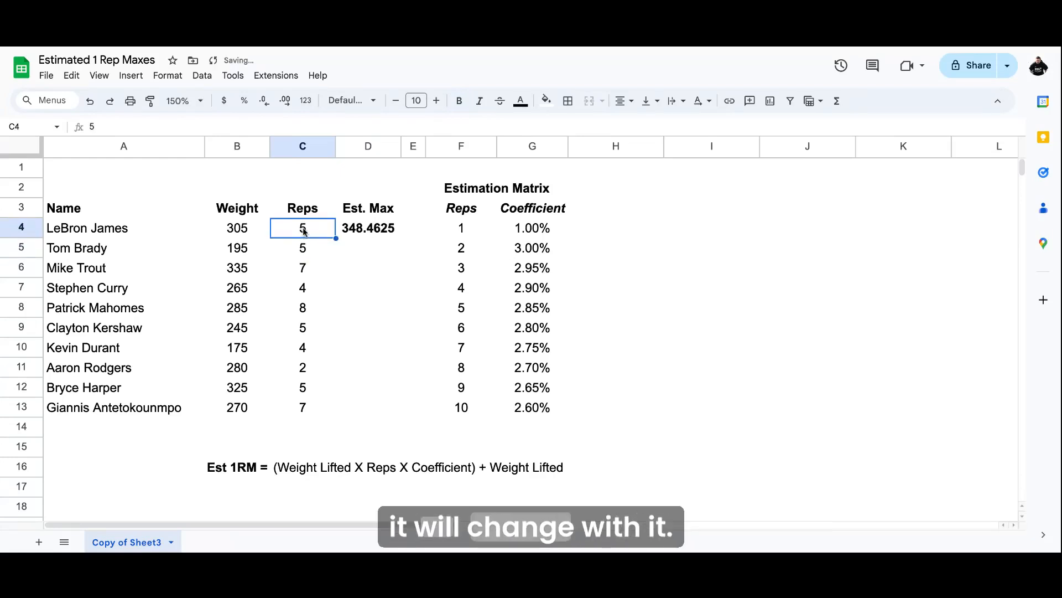
- Check the cell references in the D4 formula and fill it down through D13
{"action": "left_click", "coordinate": [373, 234]}
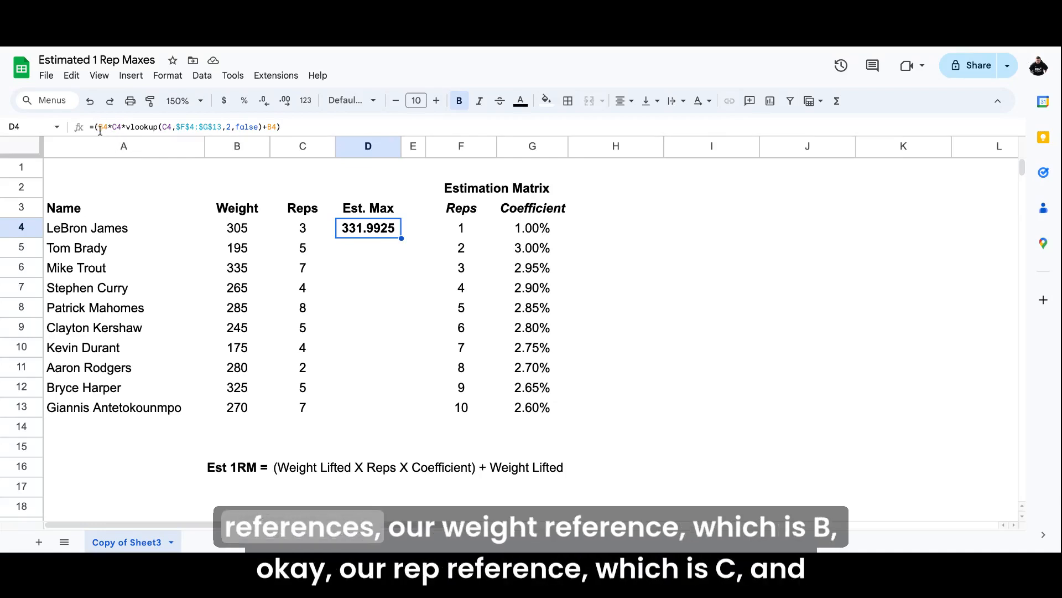
{"action": "left_click", "coordinate": [117, 129]}
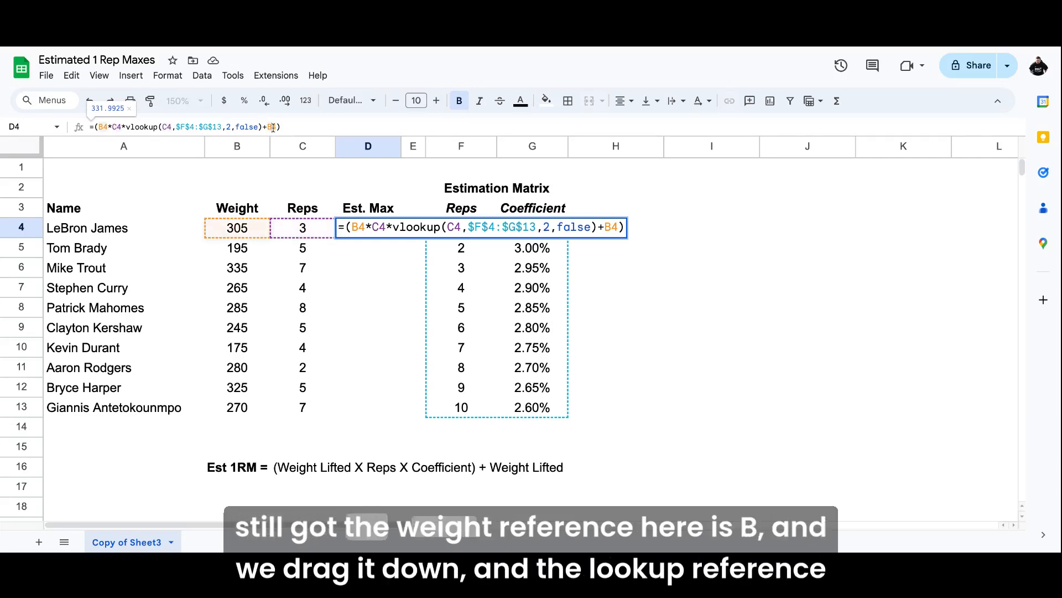
{"action": "left_click", "coordinate": [364, 258]}
{"action": "left_click", "coordinate": [369, 230]}
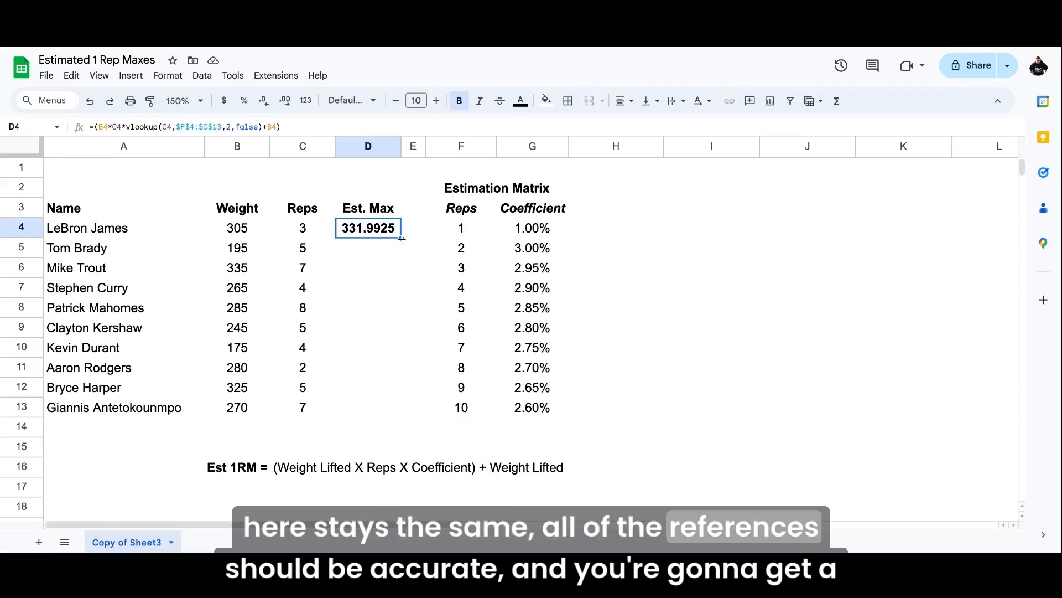
{"action": "left_click_drag", "start_coordinate": [402, 238], "coordinate": [385, 411]}
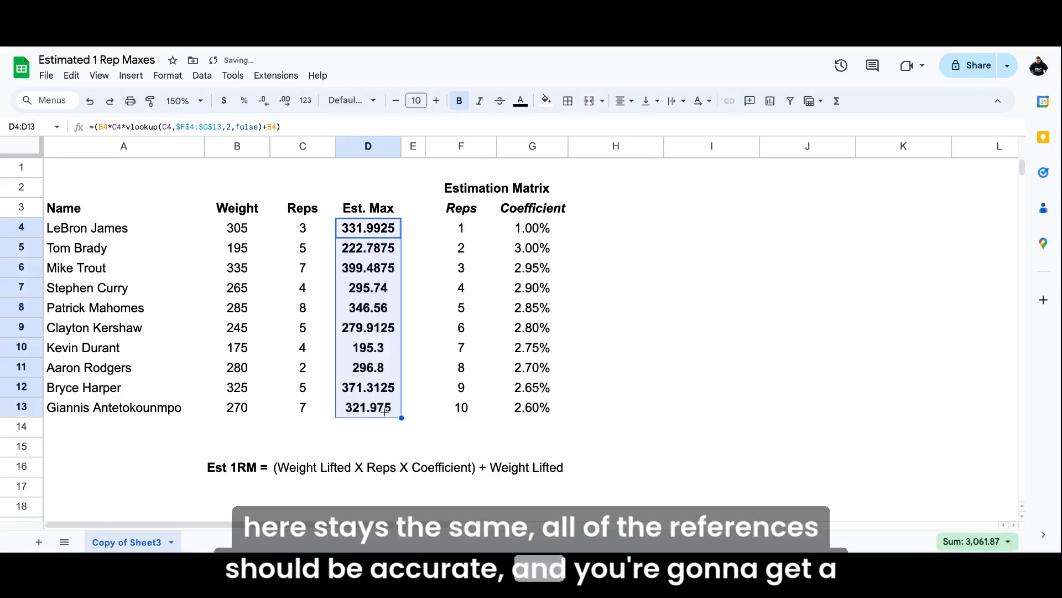
{"action": "left_click", "coordinate": [414, 328]}
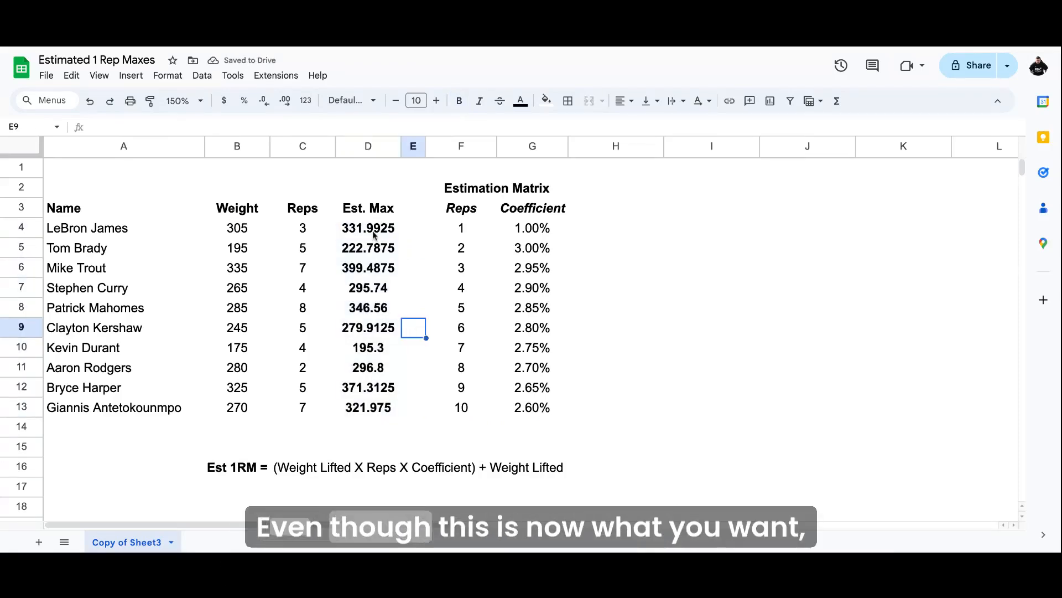
{"action": "left_click_drag", "start_coordinate": [374, 235], "coordinate": [367, 403]}
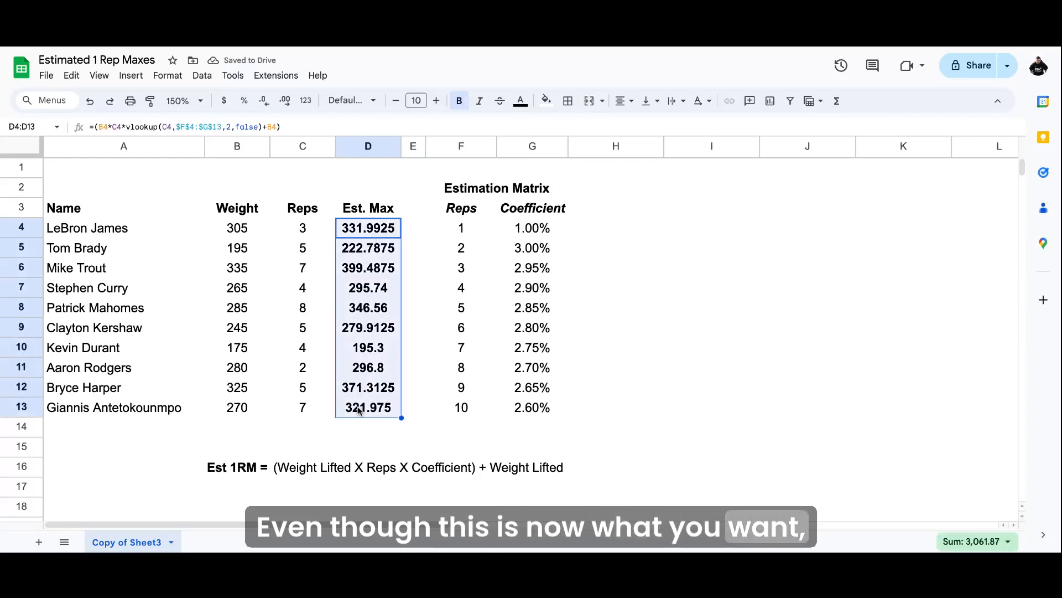
{"action": "left_click", "coordinate": [368, 235]}
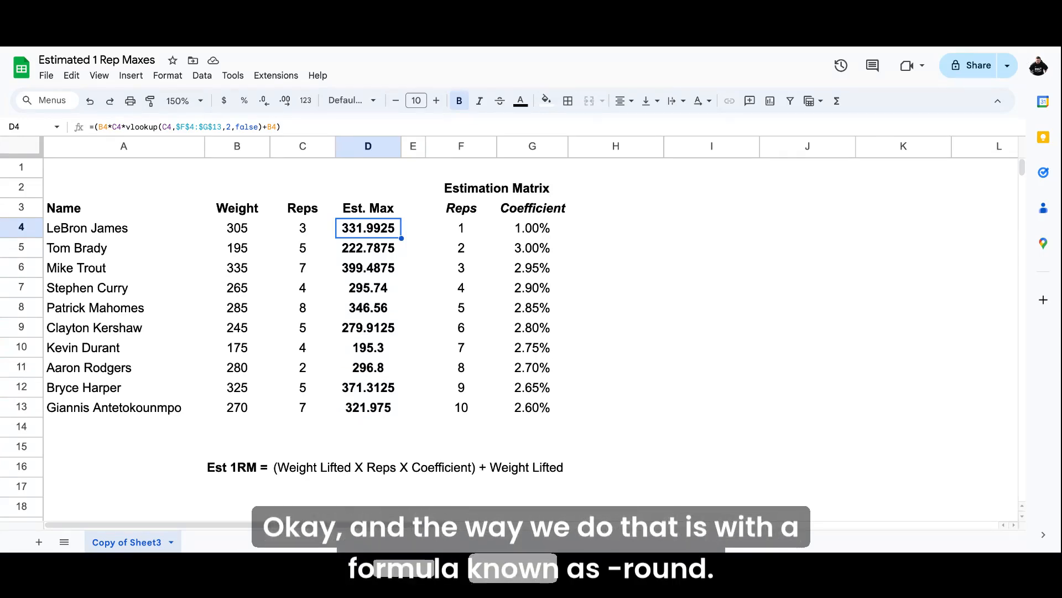
{"action": "left_click", "coordinate": [370, 243]}
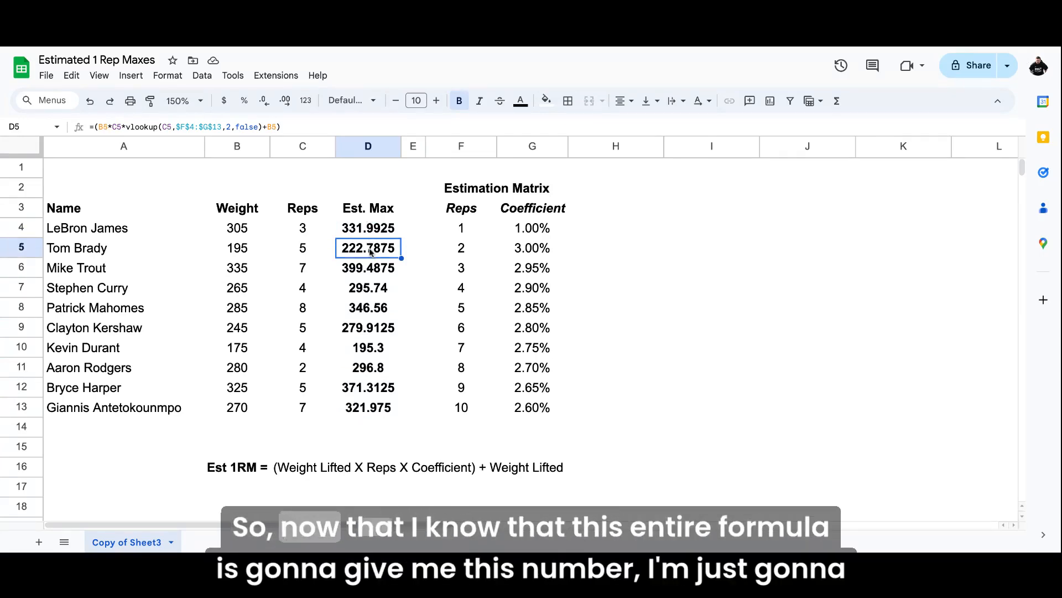
- Wrap the D4 formula in MROUND with a factor of 5 to round the estimated max to the nearest five
{"action": "left_click", "coordinate": [371, 234]}
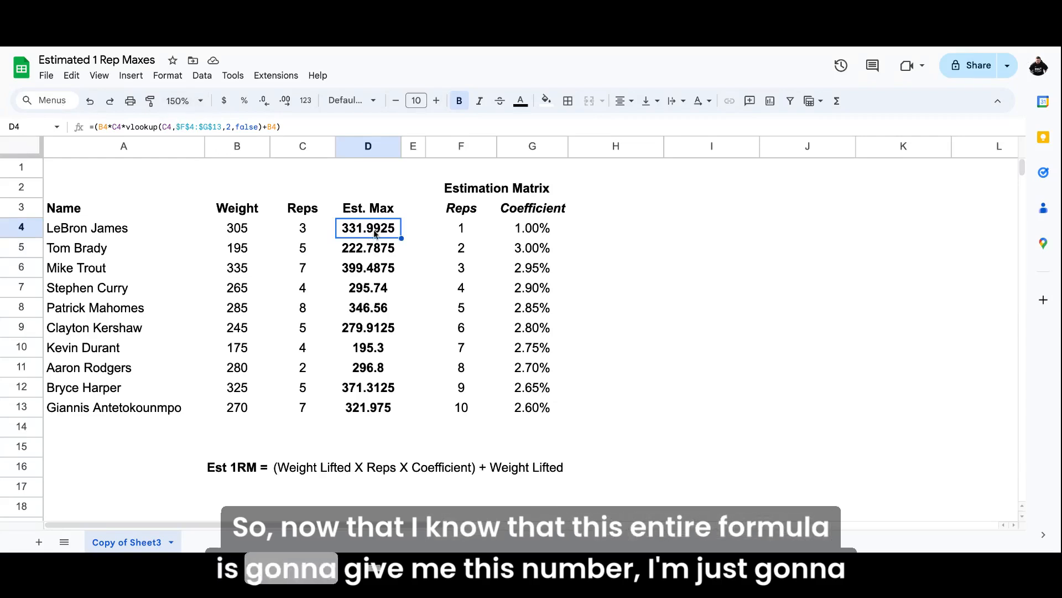
{"action": "left_click", "coordinate": [92, 127]}
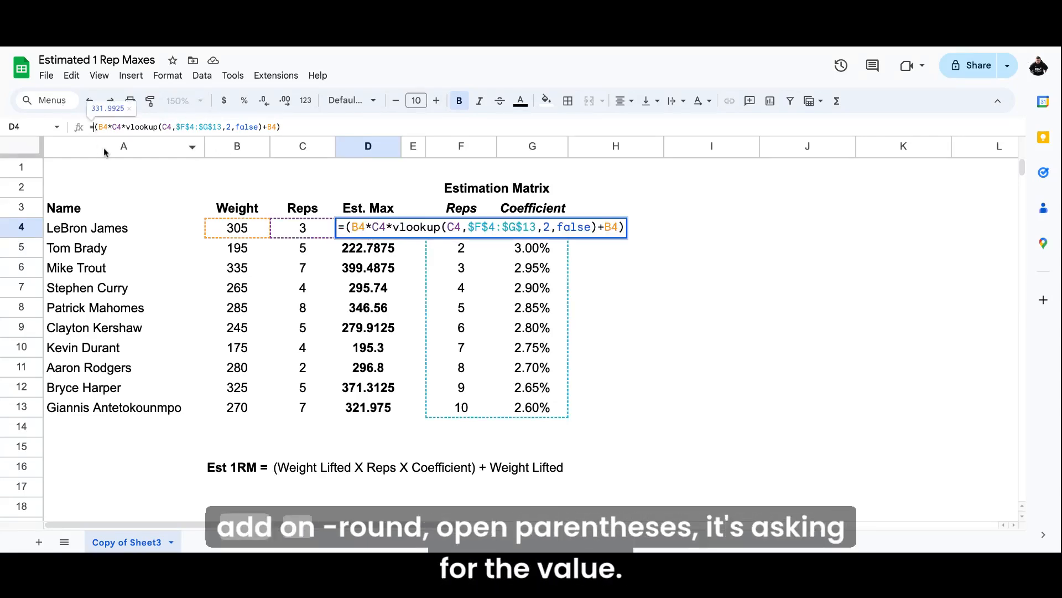
{"action": "type", "text": "mro"}
{"action": "left_click", "coordinate": [104, 147]}
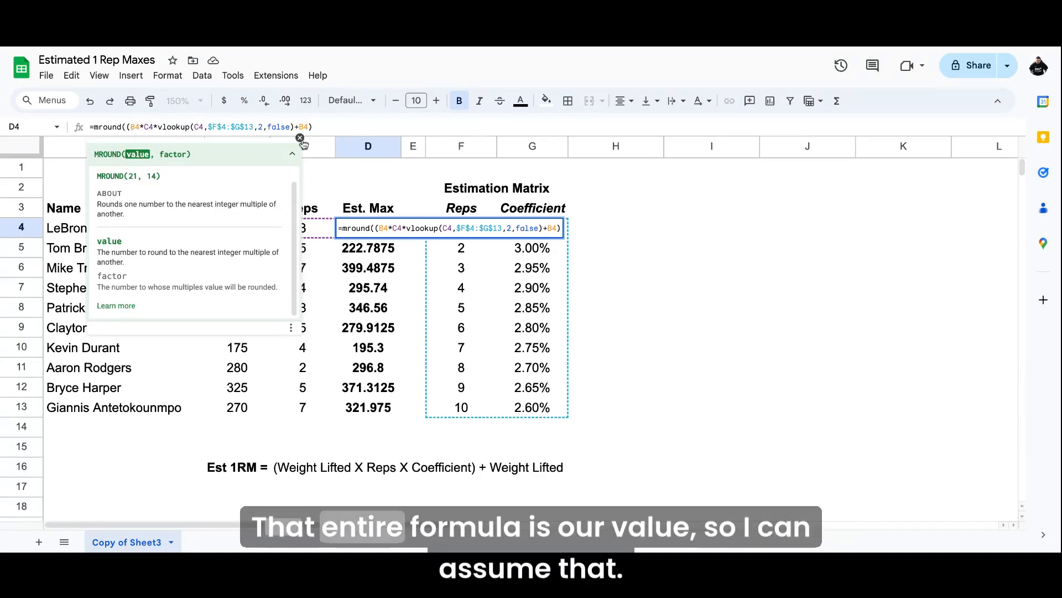
{"action": "left_click", "coordinate": [326, 125]}
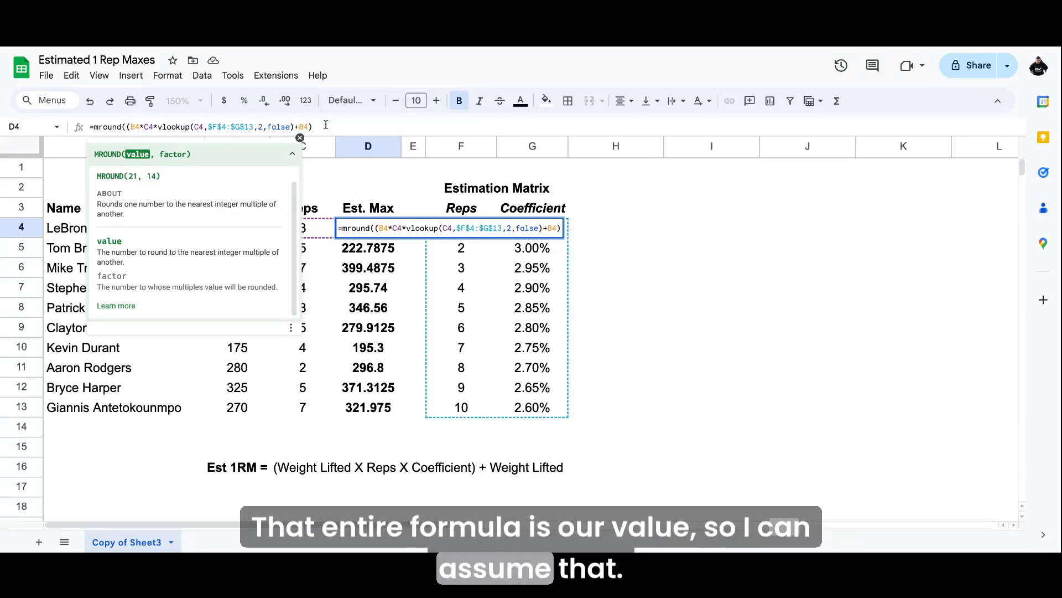
{"action": "type", "text": ","}
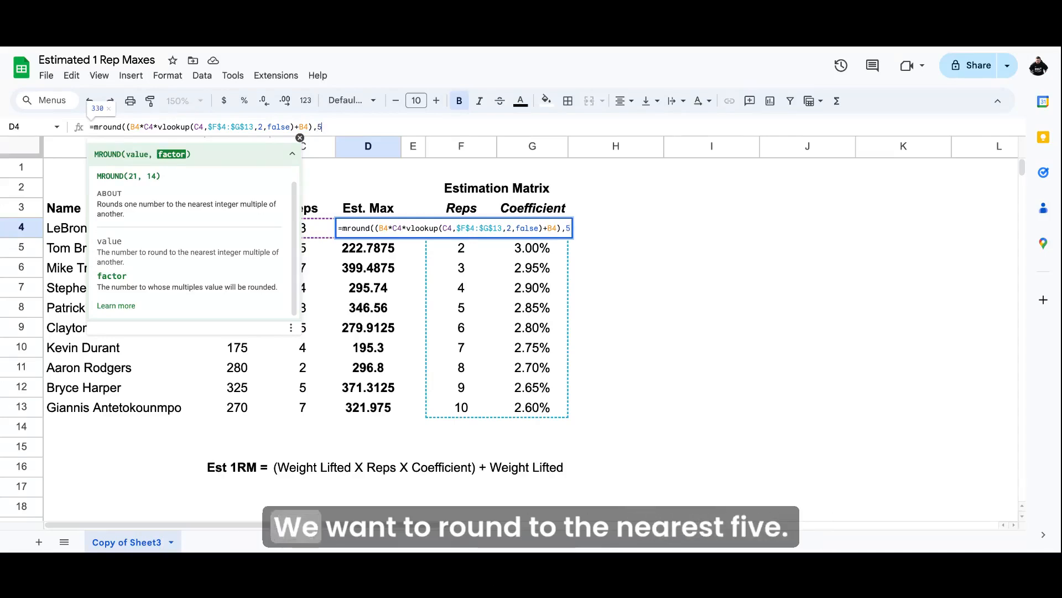
{"action": "type", "text": "5"}
{"action": "key", "text": "Return"}
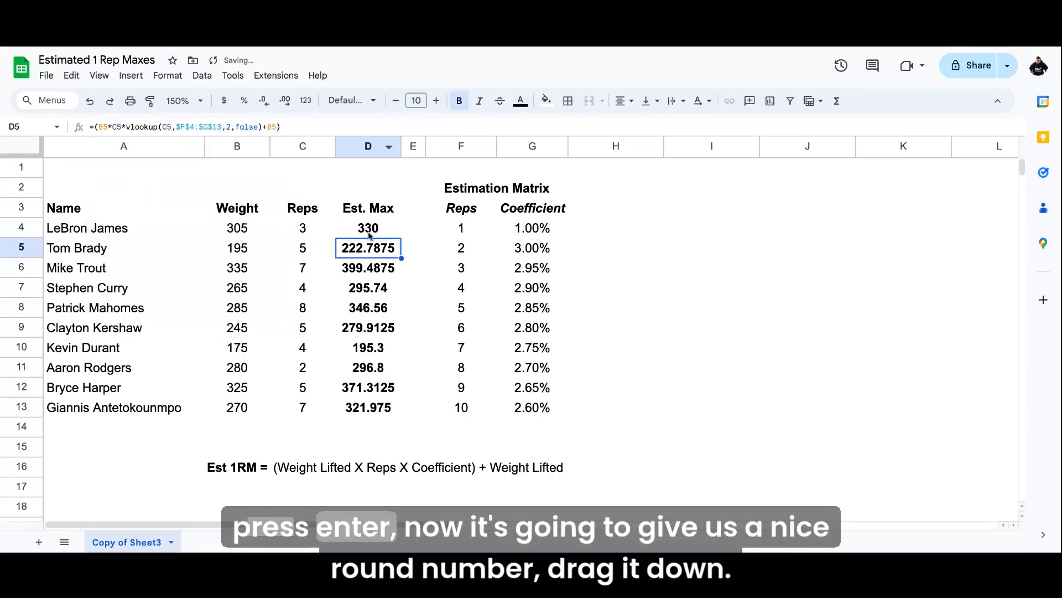
- Fill the MROUND formula from D4 down through D13
{"action": "left_click", "coordinate": [387, 230]}
{"action": "left_click_drag", "start_coordinate": [397, 348], "coordinate": [405, 411]}
{"action": "left_click", "coordinate": [396, 312]}
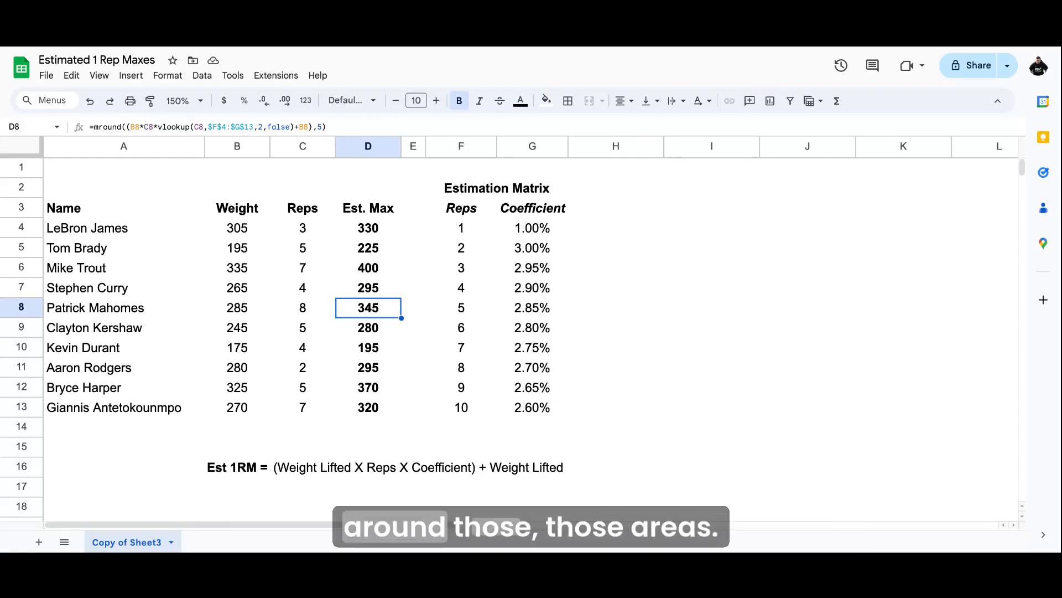
{"action": "left_click", "coordinate": [545, 250]}
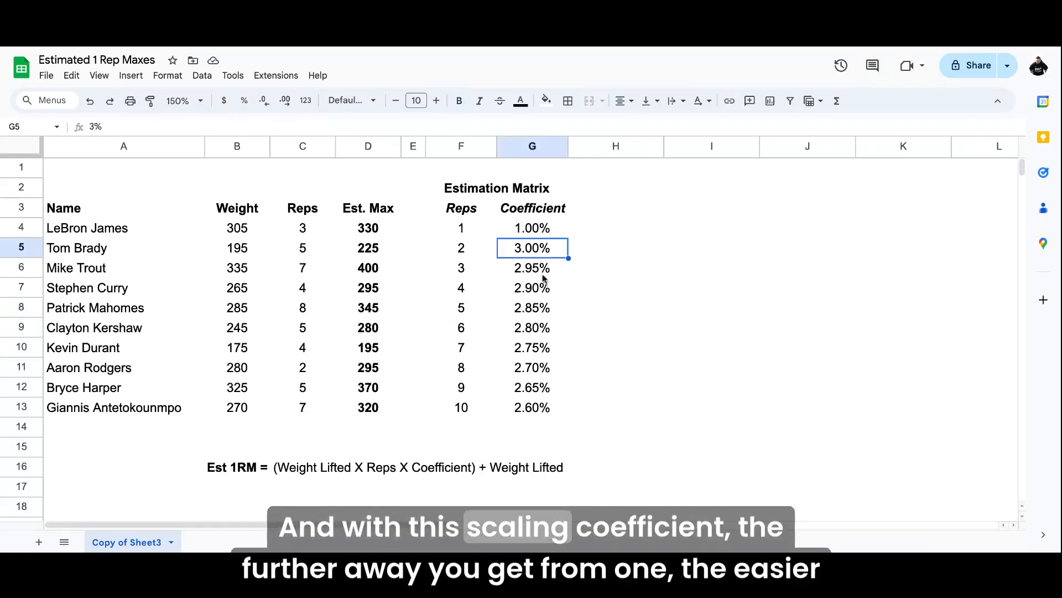
{"action": "key", "text": "Down"}
{"action": "key", "text": "Down"}
{"action": "key", "text": "Down"}
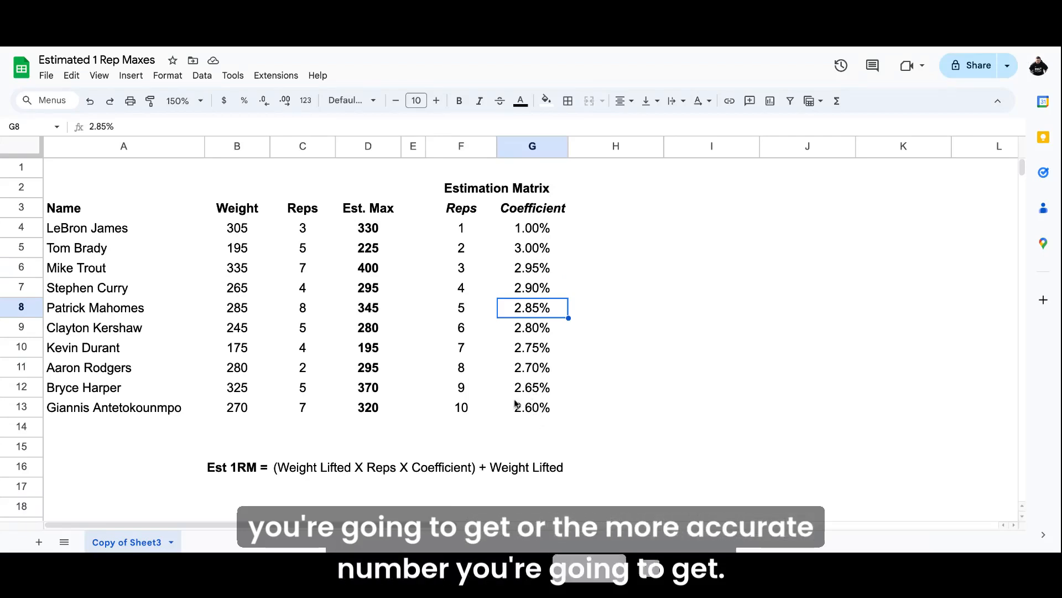
- Test the rounded formula by setting the reps in C4 to 1 and to 5, and in C5 to 1
{"action": "left_click", "coordinate": [307, 232]}
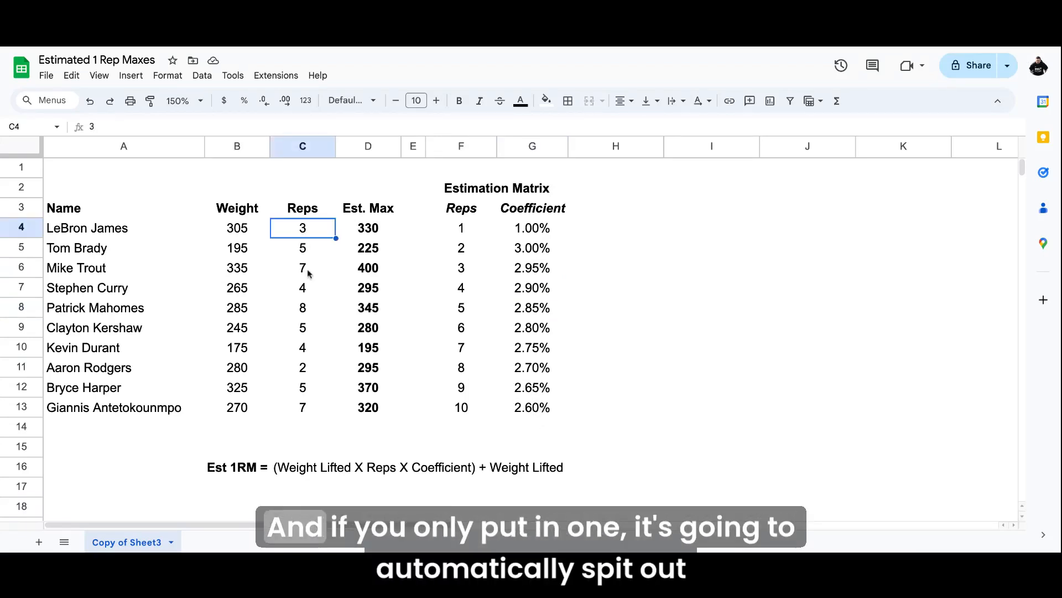
{"action": "type", "text": "1"}
{"action": "key", "text": "Return"}
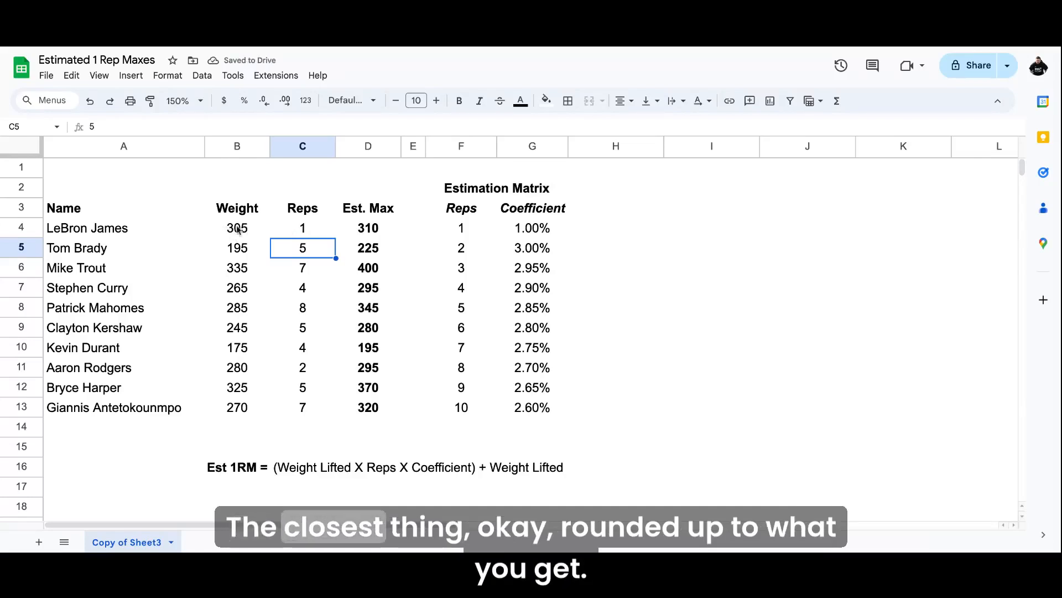
{"action": "left_click", "coordinate": [304, 230]}
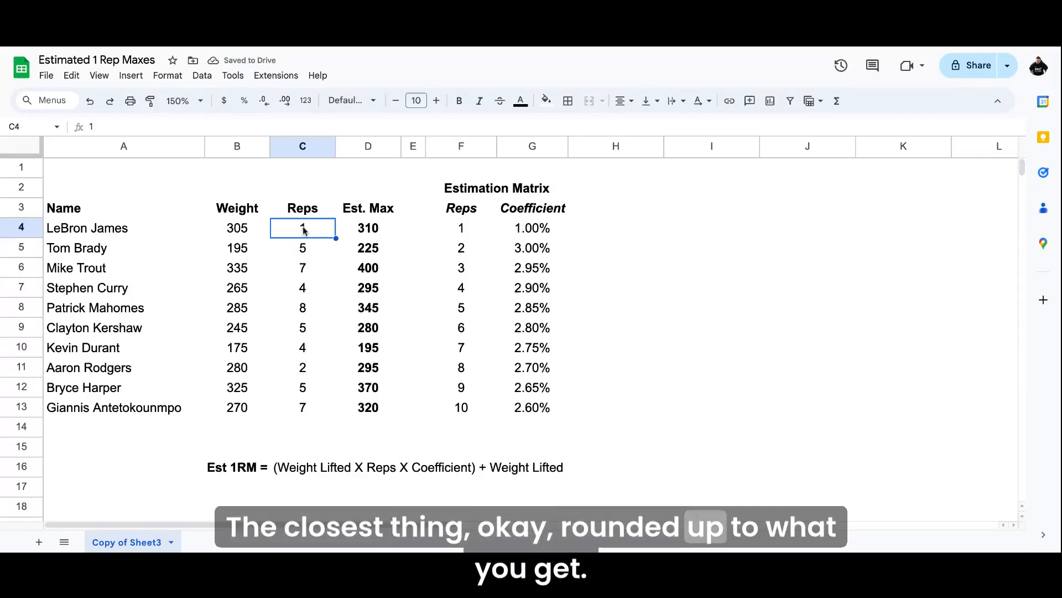
{"action": "type", "text": "5"}
{"action": "key", "text": "Return"}
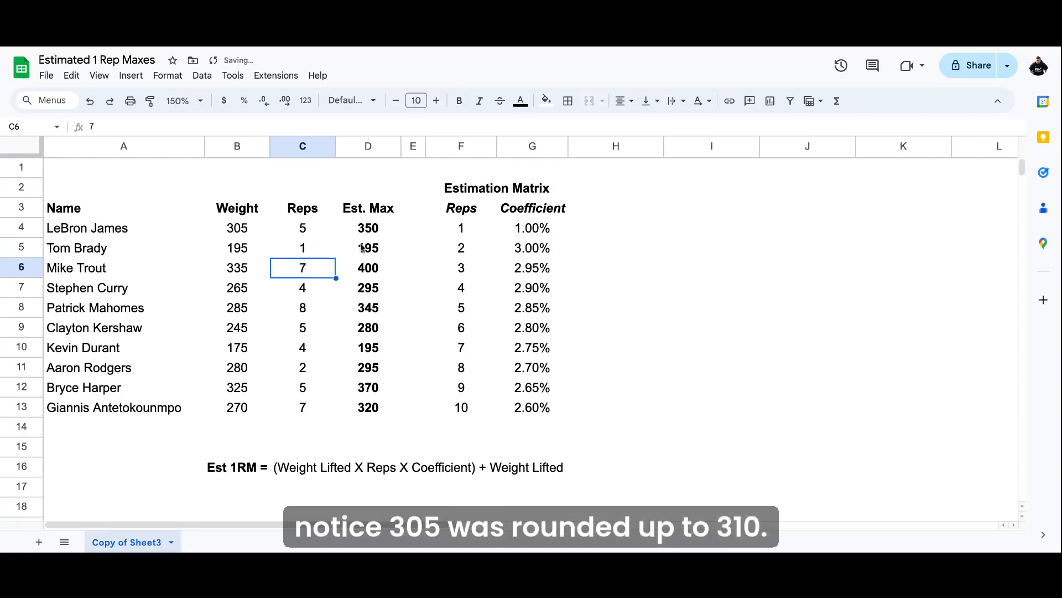
- Test the rounding with 1 rep in C6 and undo the test reps in C6 and C5
{"action": "type", "text": "1"}
{"action": "key", "text": "Return"}
{"action": "left_click", "coordinate": [314, 271]}
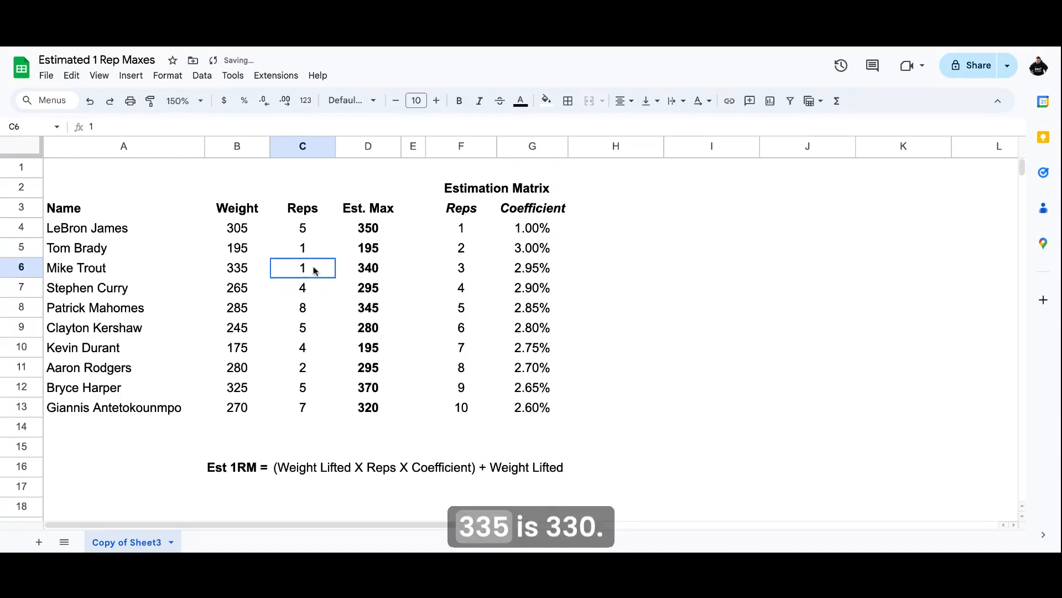
{"action": "key", "text": "ctrl+z"}
{"action": "key", "text": "ctrl+z"}
{"action": "left_click", "coordinate": [327, 316]}
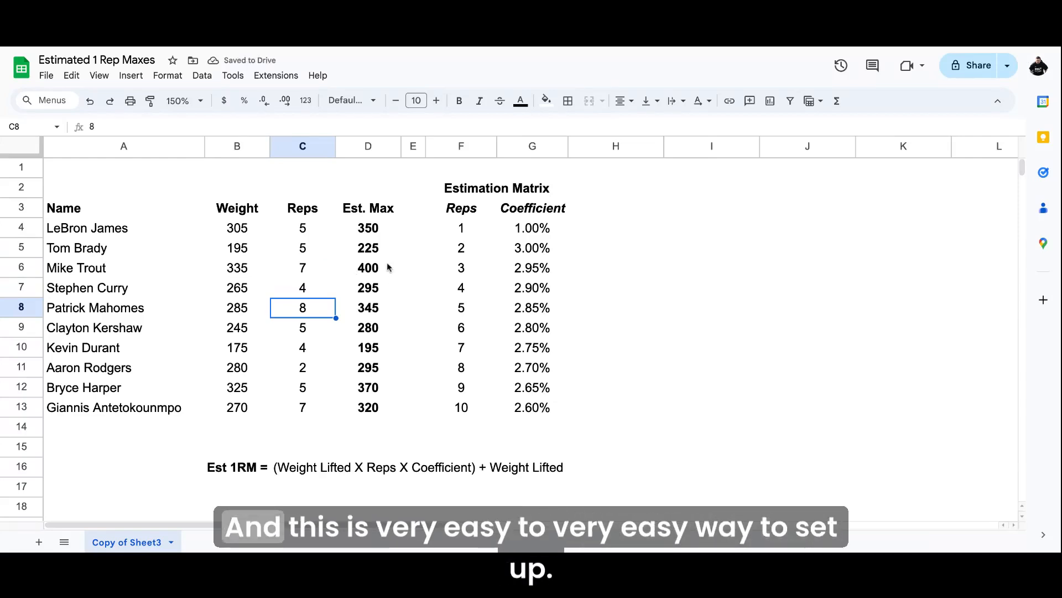
{"action": "left_click", "coordinate": [379, 235]}
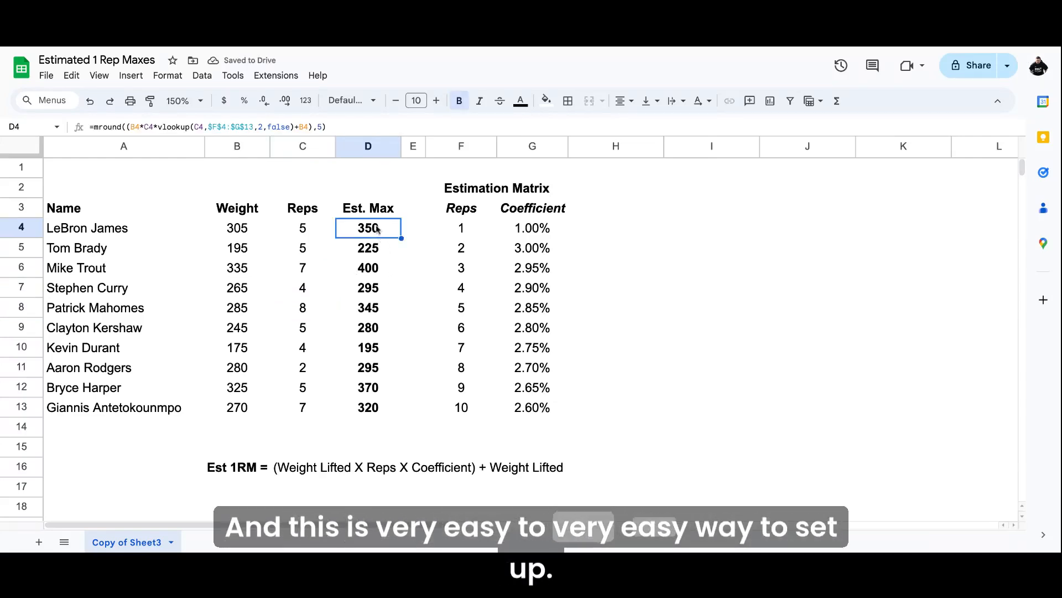
{"action": "left_click", "coordinate": [374, 433]}
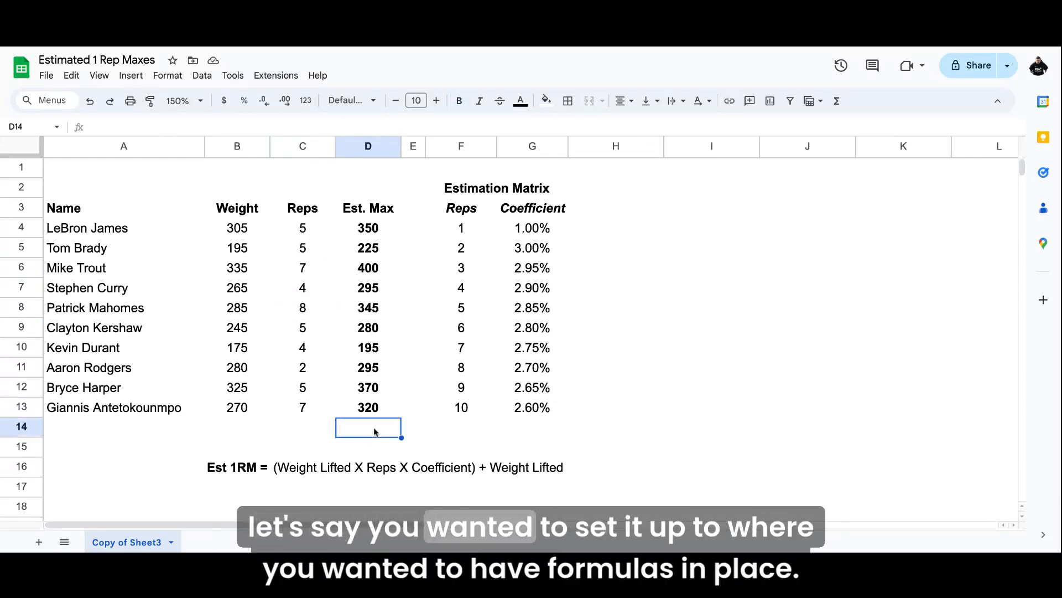
{"action": "left_click", "coordinate": [374, 411]}
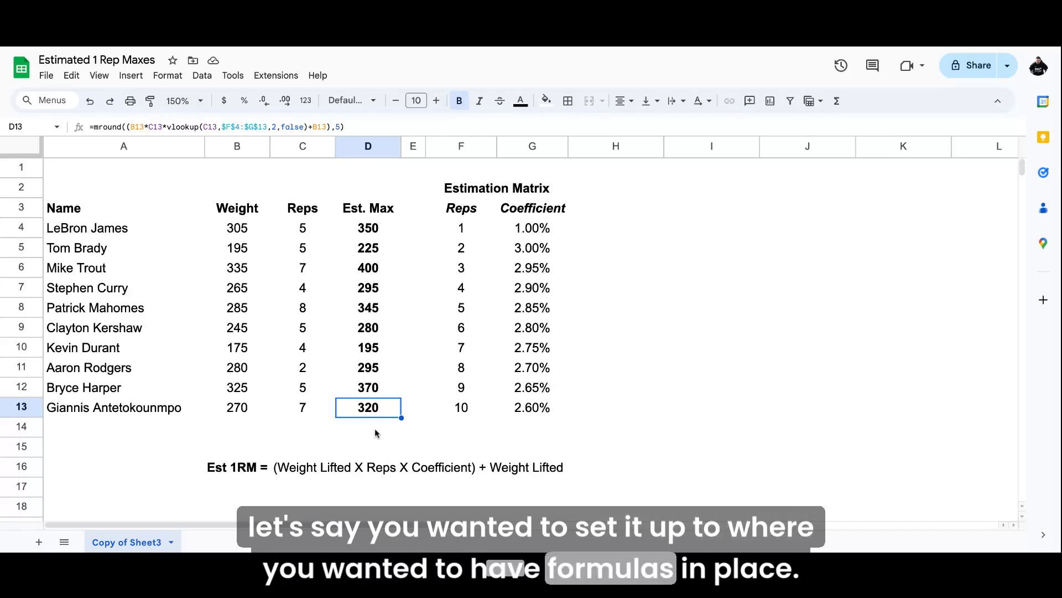
- Add Kirk Cousins as a new athlete in A14, below the last name in the list
{"action": "left_click", "coordinate": [138, 428]}
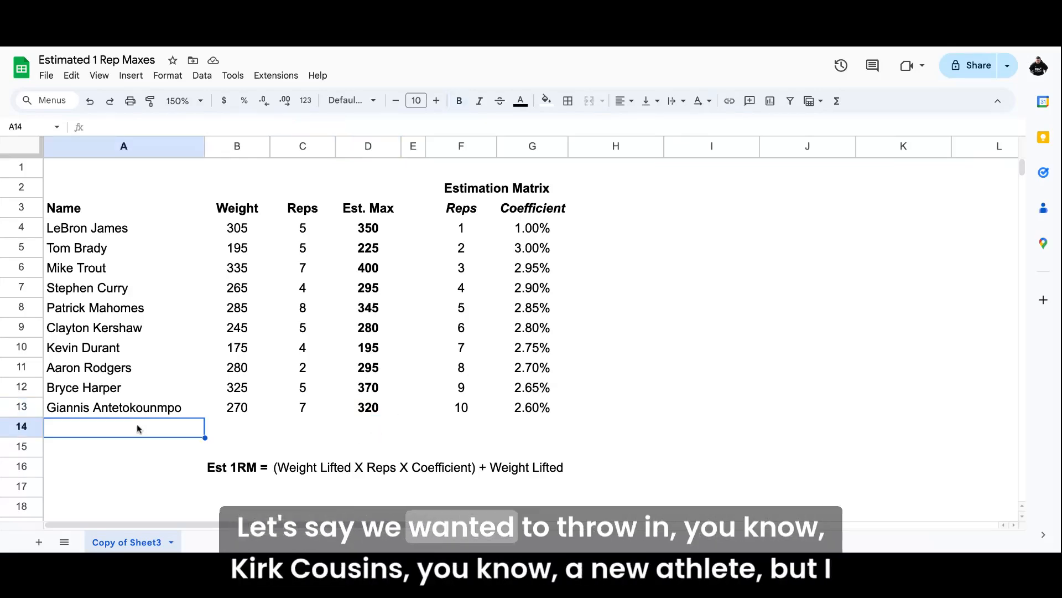
{"action": "type", "text": "Kirk COus"}
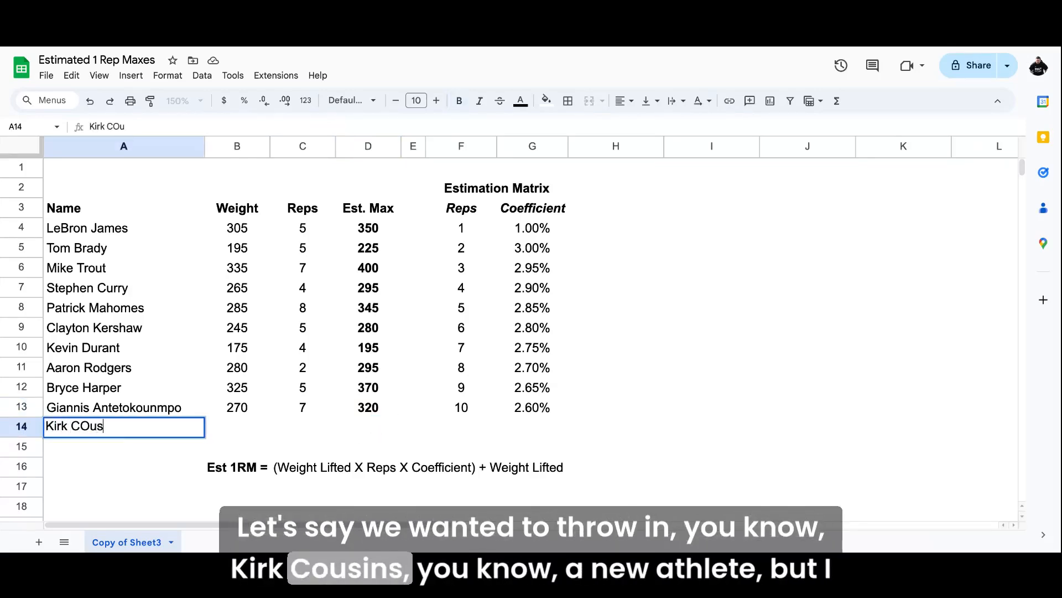
{"action": "type", "text": "sins"}
{"action": "key", "text": "Return"}
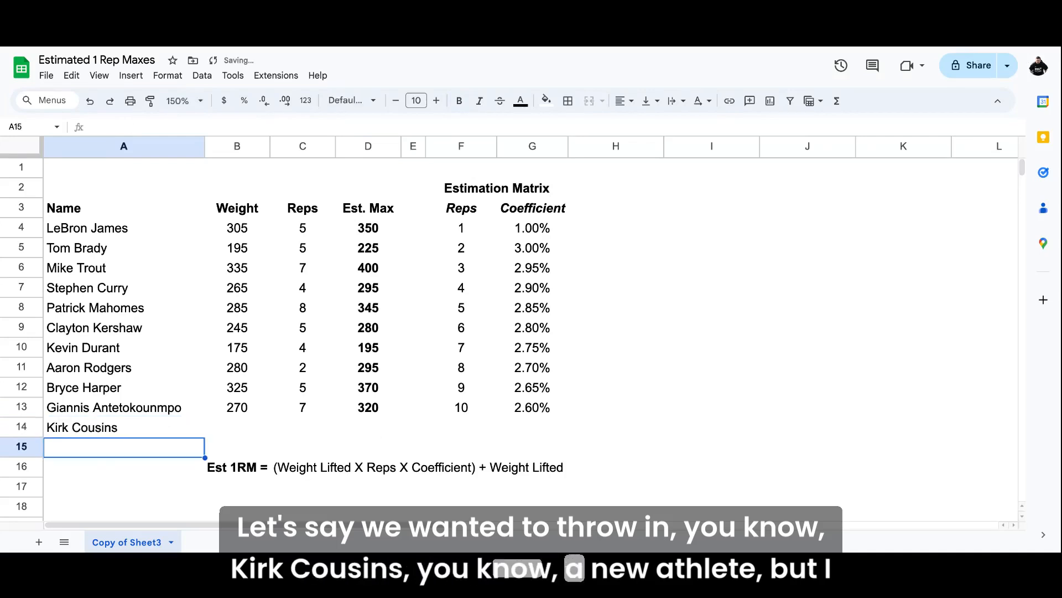
- Extend the Est. Max formula from D13 to D14 and inspect what it returns with weight and reps empty
{"action": "left_click", "coordinate": [239, 434]}
{"action": "left_click", "coordinate": [362, 429]}
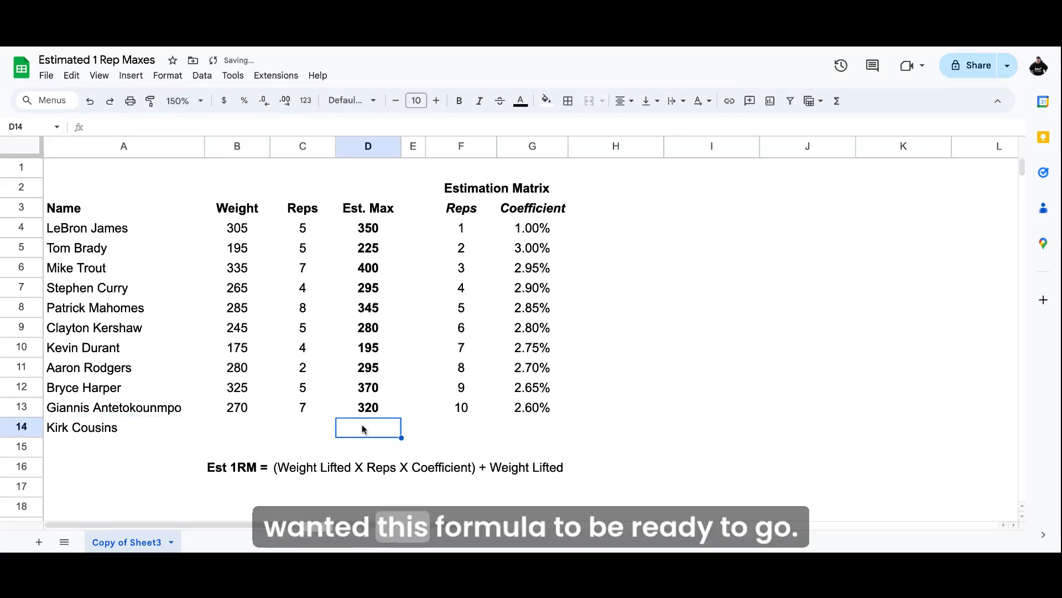
{"action": "left_click", "coordinate": [371, 412]}
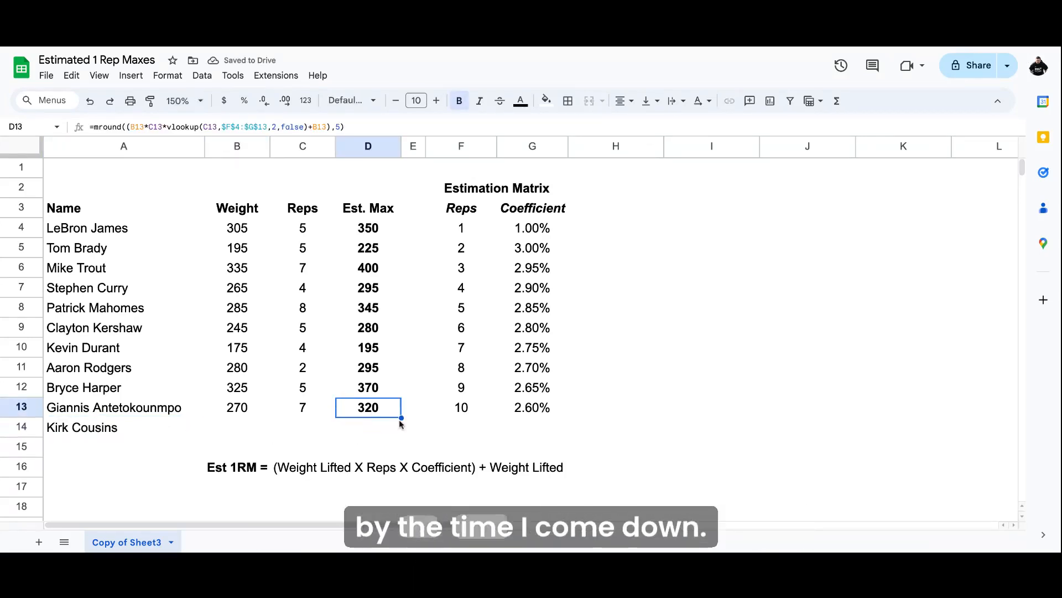
{"action": "left_click_drag", "start_coordinate": [400, 418], "coordinate": [425, 431]}
{"action": "left_click", "coordinate": [425, 430]}
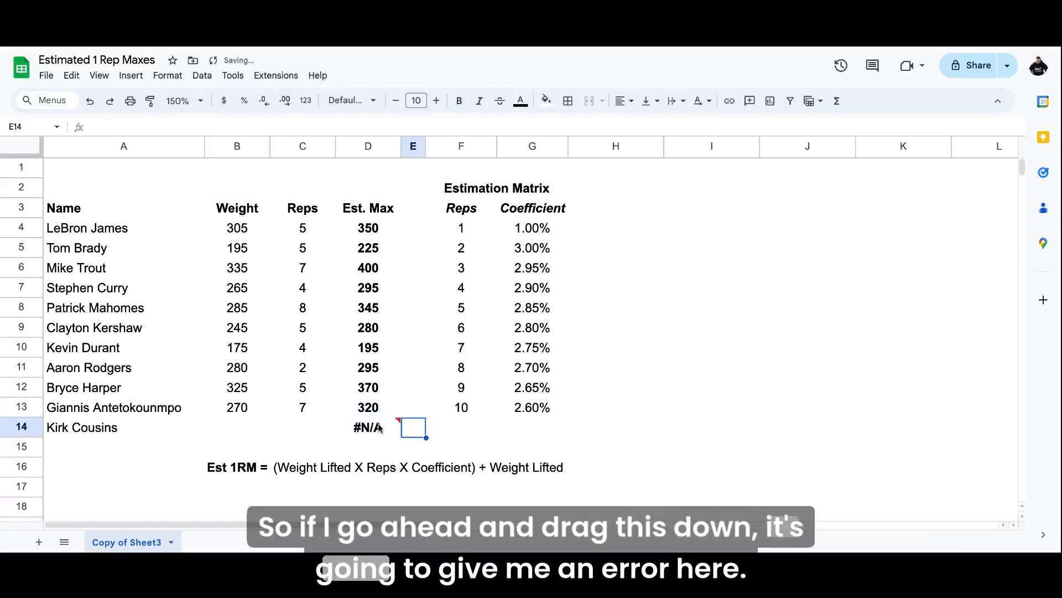
{"action": "left_click", "coordinate": [380, 427]}
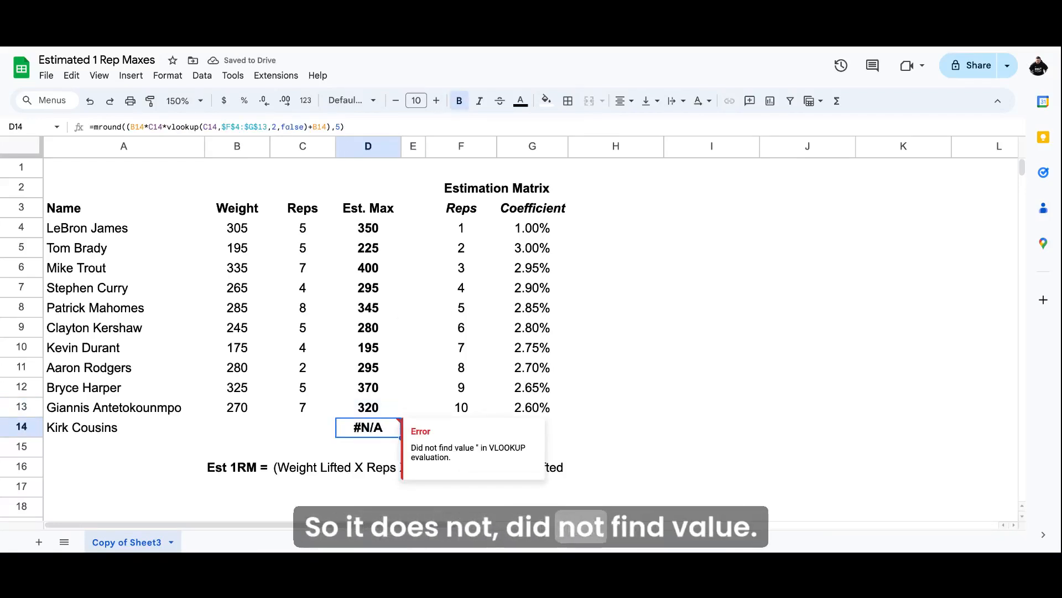
{"action": "key", "text": "Up"}
{"action": "key", "text": "Up"}
{"action": "key", "text": "Up"}
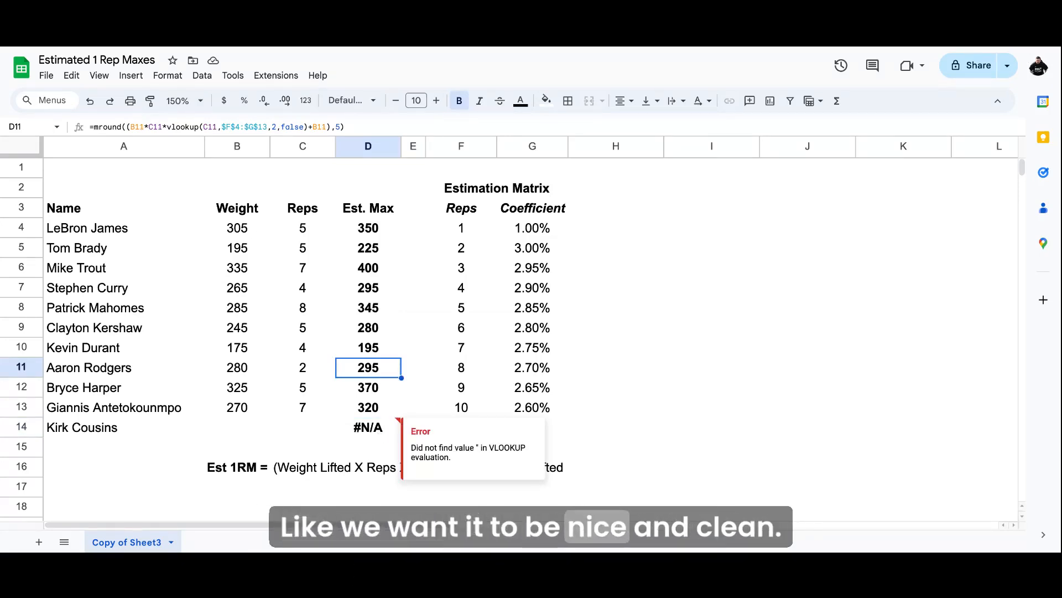
{"action": "left_click", "coordinate": [368, 427]}
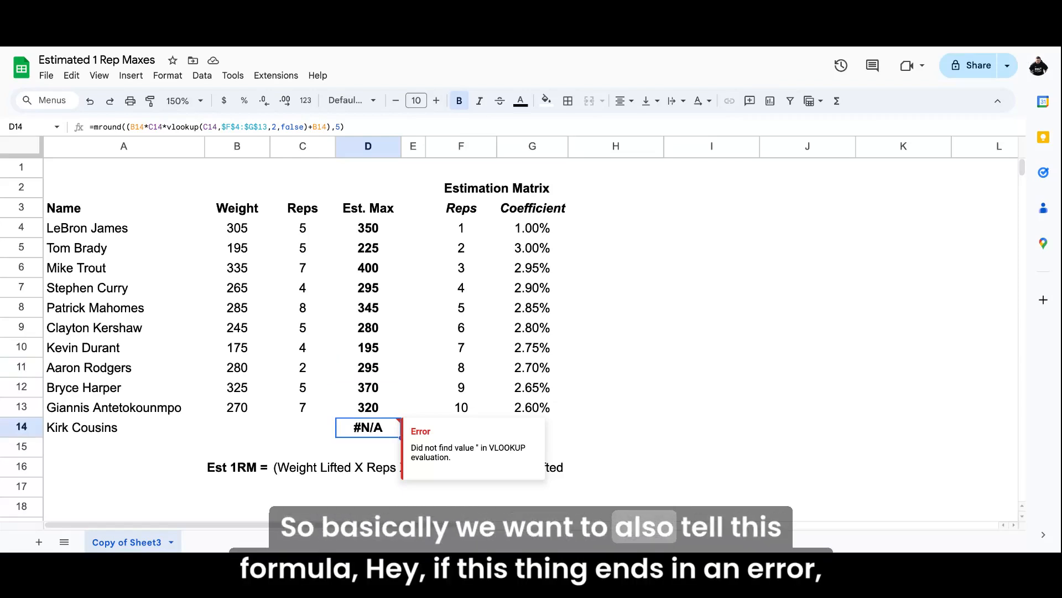
- Wrap the D4 formula in IFERROR with an empty string ("") as the value to return on error
{"action": "left_click", "coordinate": [370, 237]}
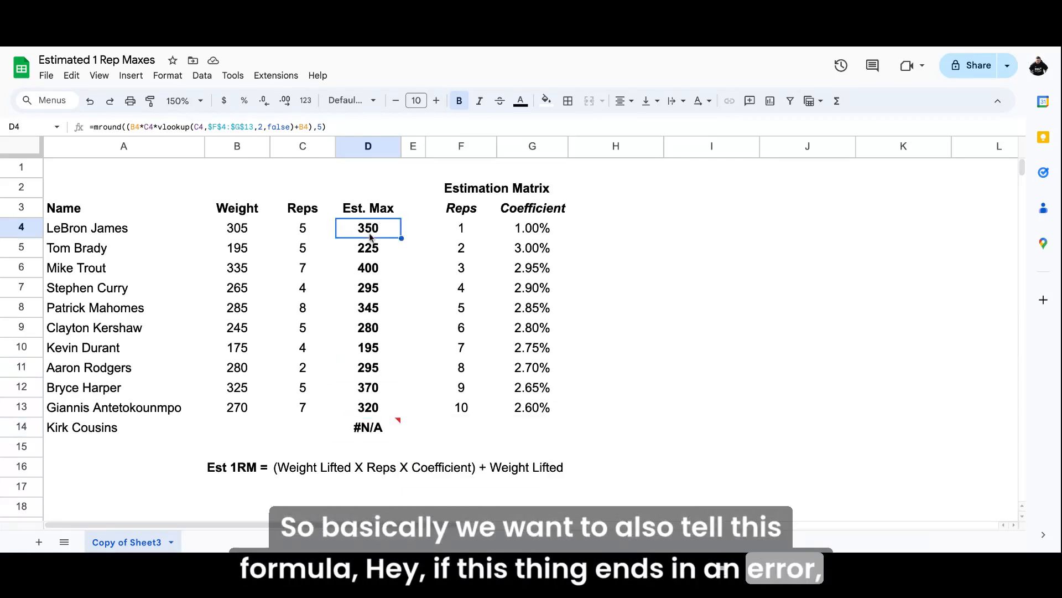
{"action": "left_click", "coordinate": [93, 127]}
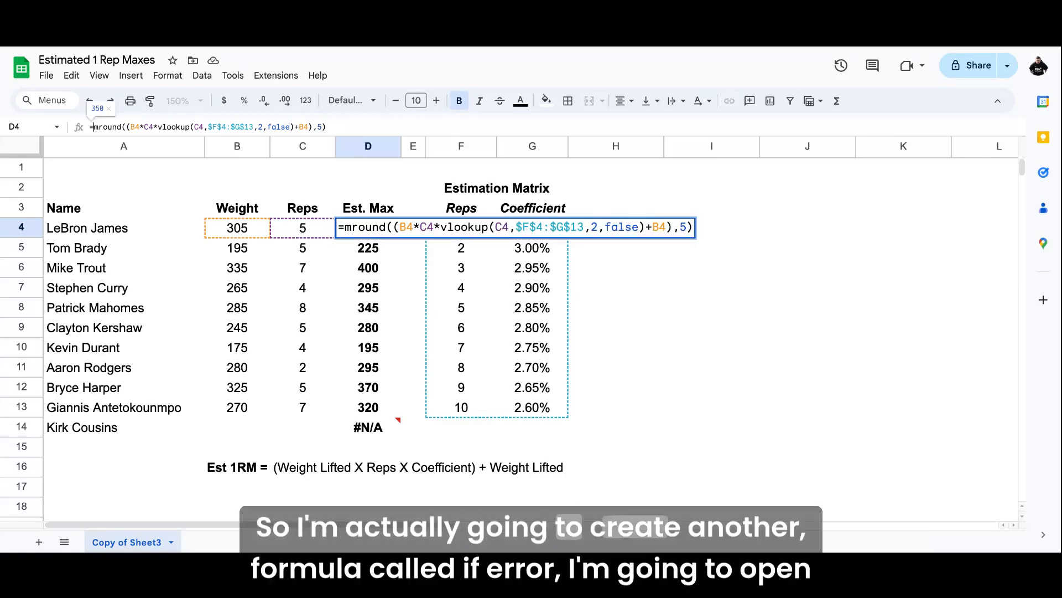
{"action": "left_click", "coordinate": [92, 127]}
{"action": "type", "text": "iferr"}
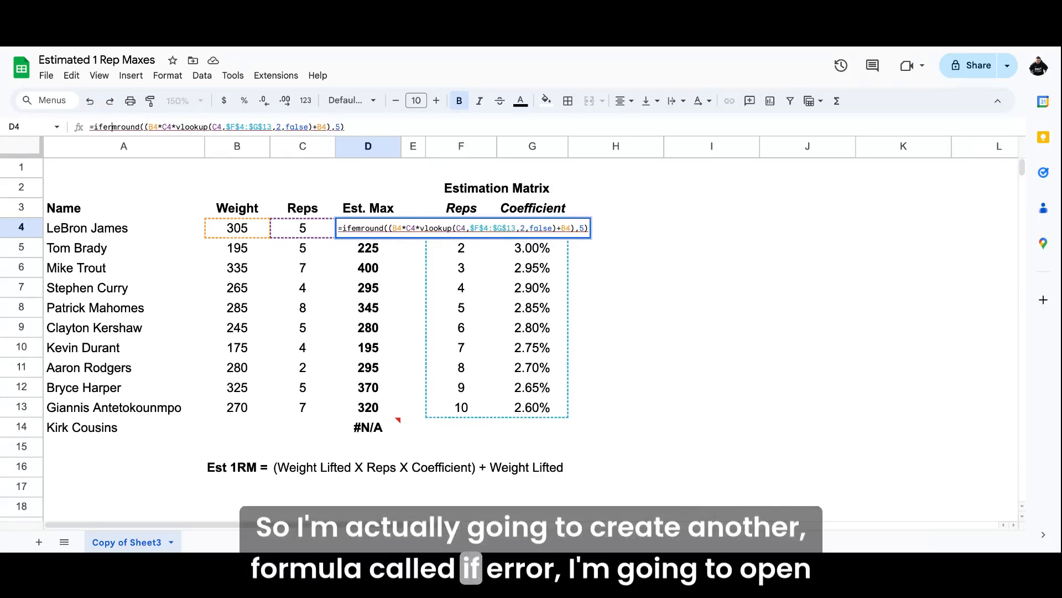
{"action": "type", "text": "or("}
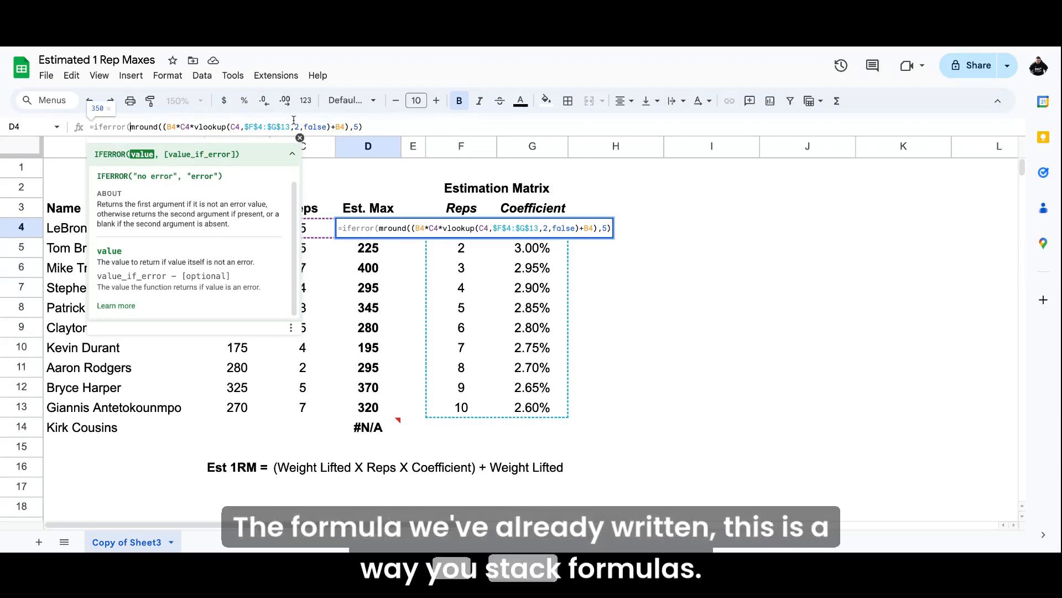
{"action": "left_click", "coordinate": [383, 129]}
{"action": "type", "text": ","}
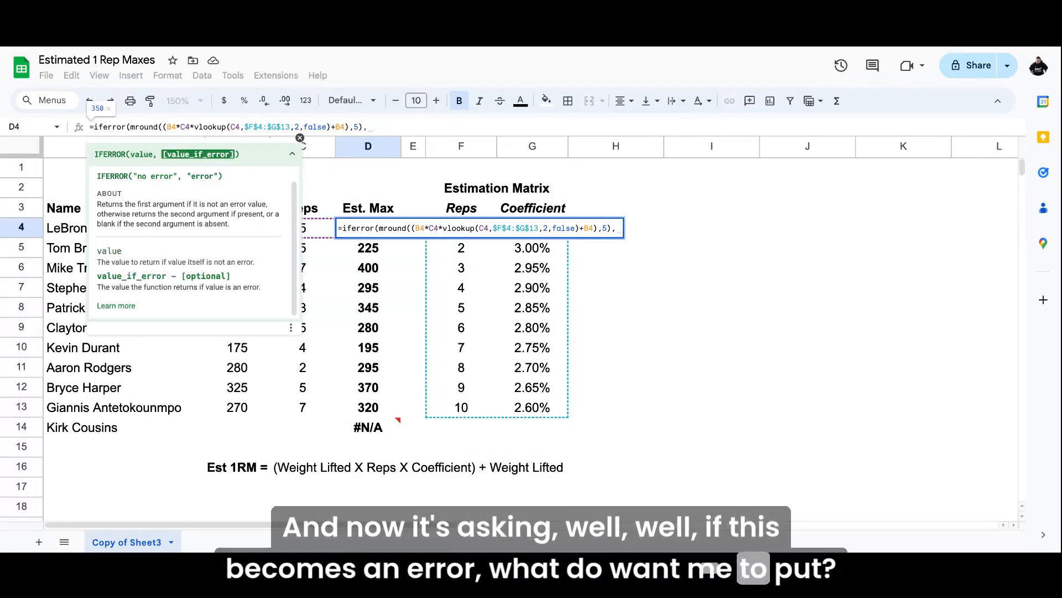
{"action": "type", "text": "\""}
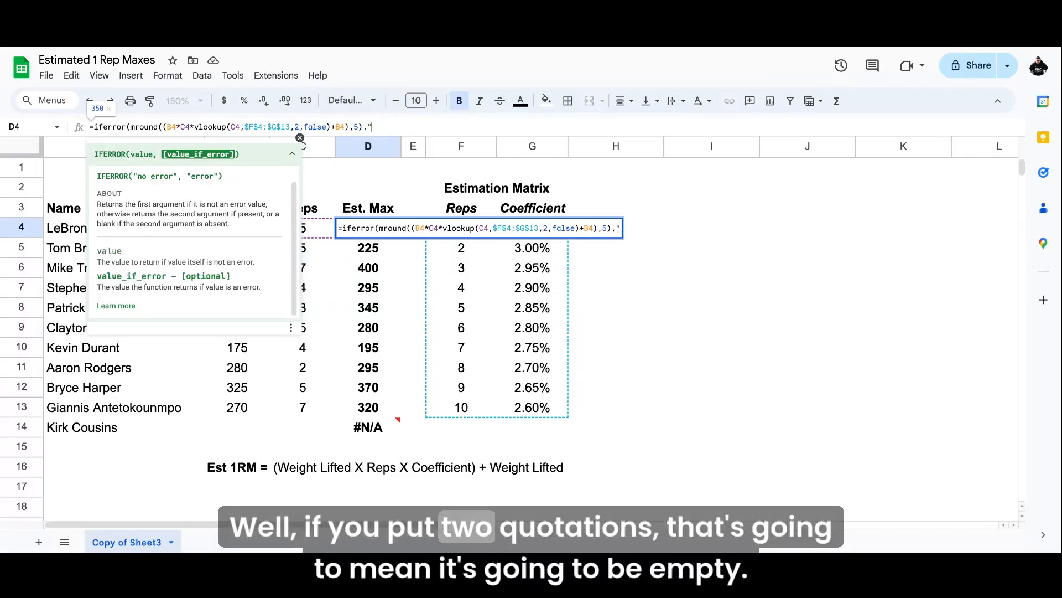
{"action": "type", "text": "\""}
{"action": "key", "text": "Return"}
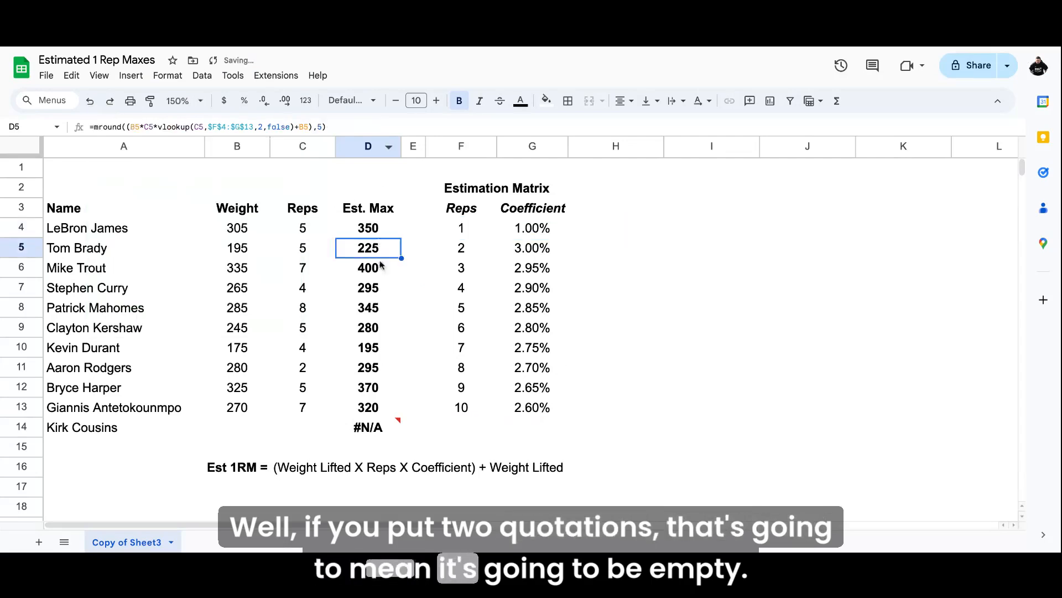
- Fill the IFERROR formula from D4 down through D14
{"action": "left_click", "coordinate": [370, 228]}
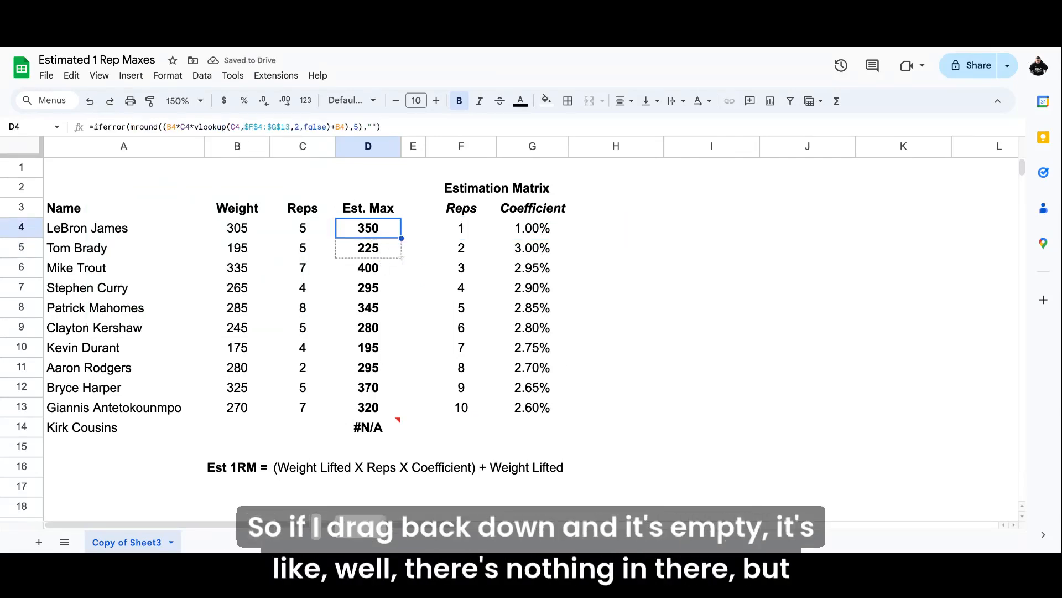
{"action": "left_click_drag", "start_coordinate": [402, 257], "coordinate": [387, 430]}
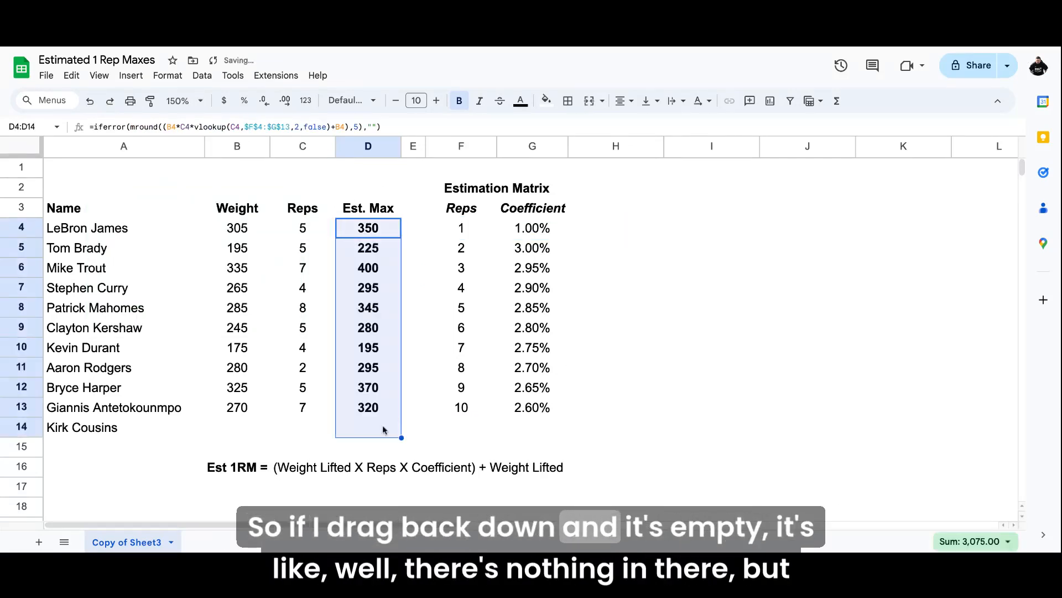
{"action": "left_click", "coordinate": [384, 430]}
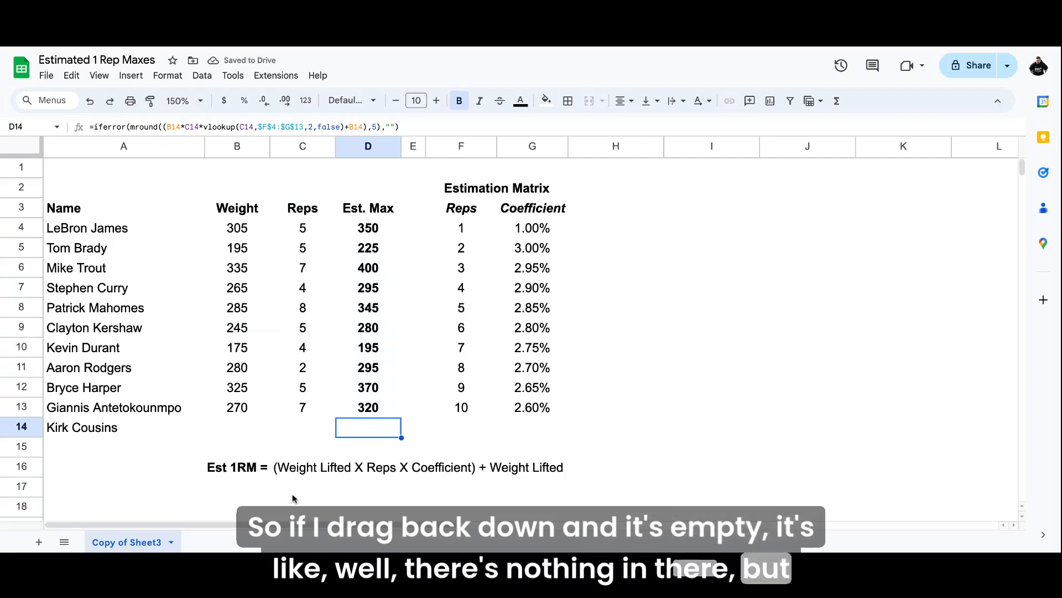
- Enter a weight of 315 in B14 and 3 reps in C14 for the new athlete
{"action": "left_click", "coordinate": [244, 430]}
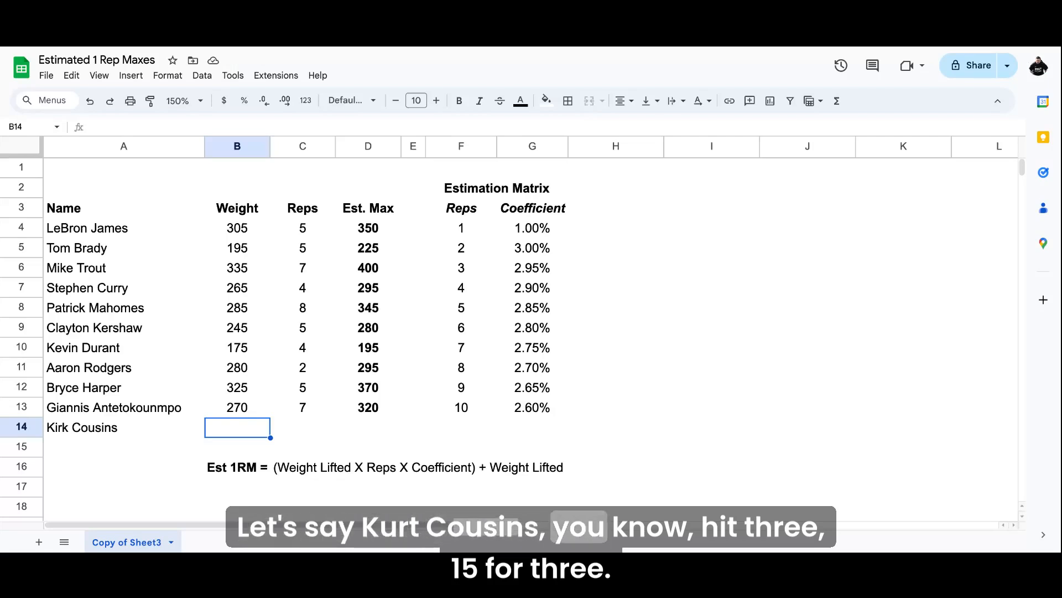
{"action": "type", "text": "315"}
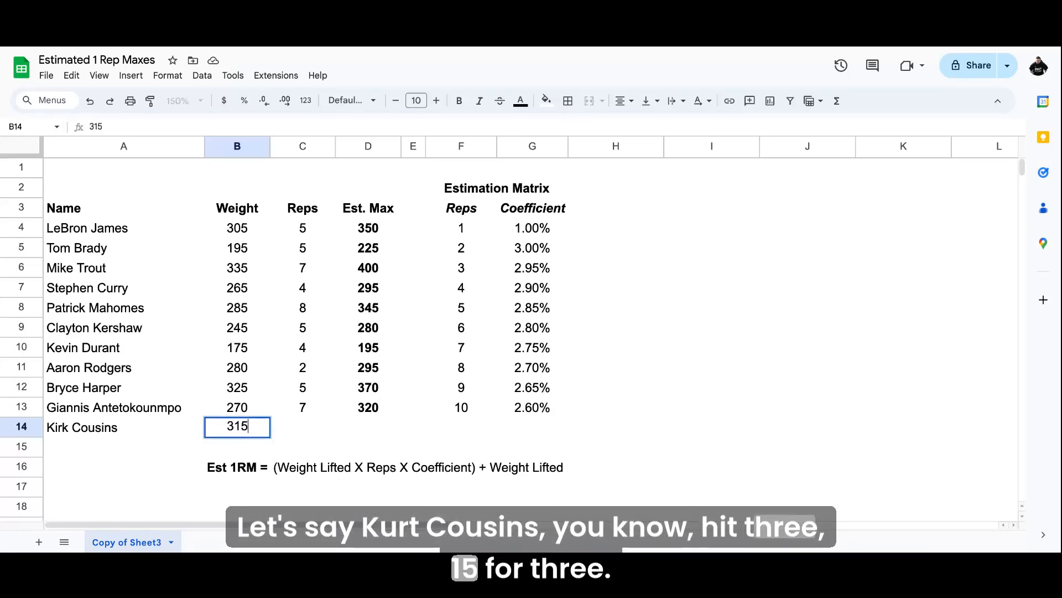
{"action": "key", "text": "Tab"}
{"action": "type", "text": "3"}
{"action": "key", "text": "Return"}
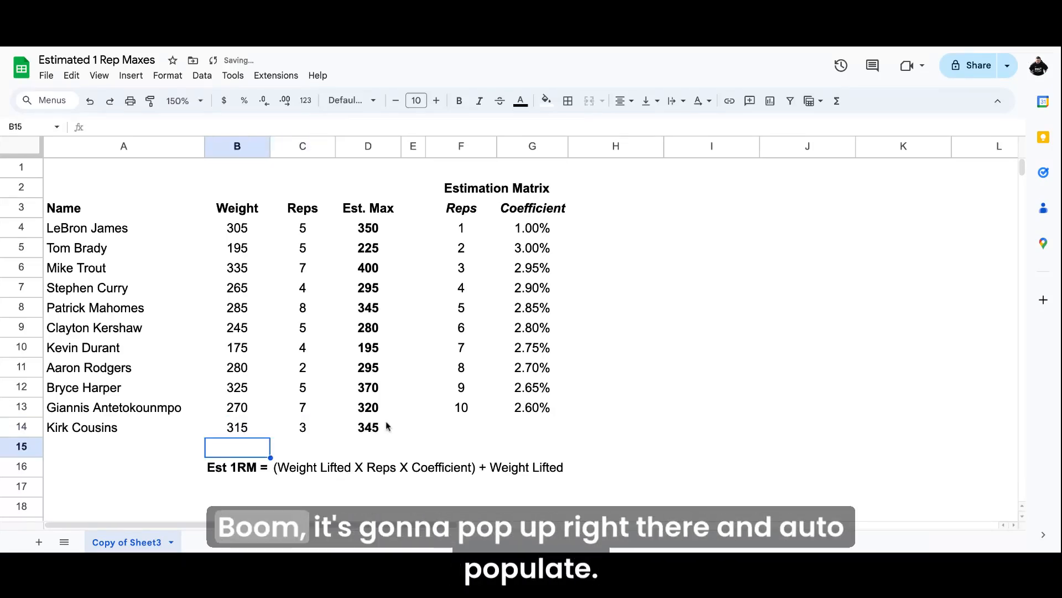
- Test the D14 formula by clearing the reps in C14 and the weight in B14 separately, undoing each deletion
{"action": "left_click", "coordinate": [308, 429]}
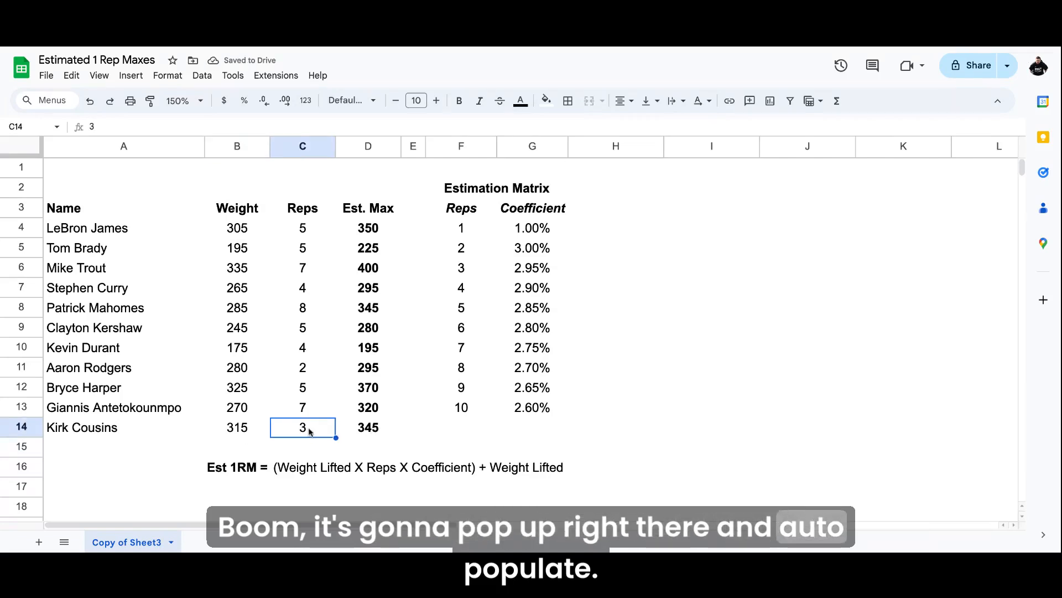
{"action": "key", "text": "Delete"}
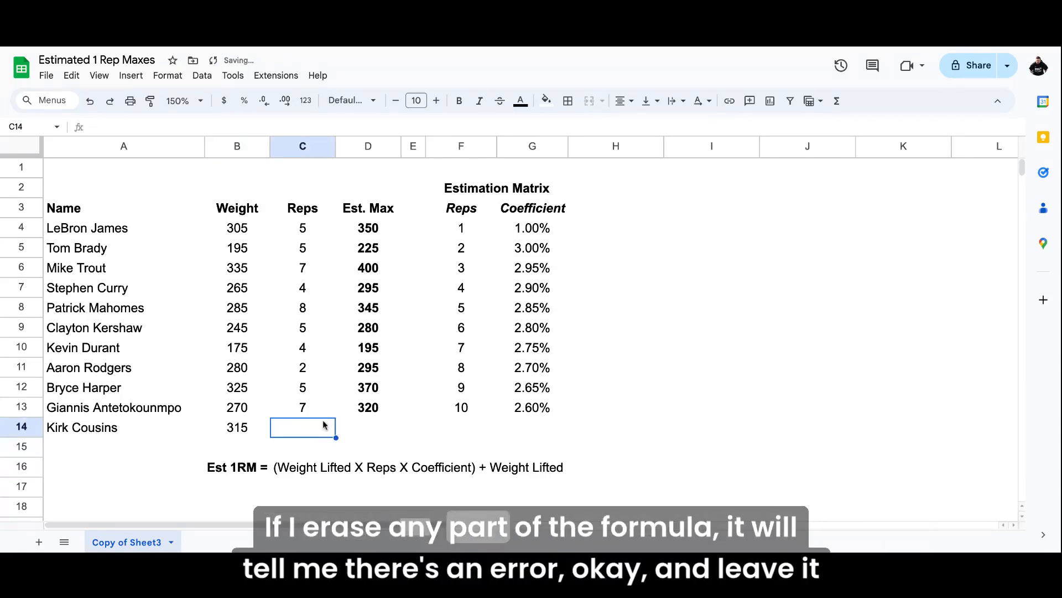
{"action": "key", "text": "ctrl+z"}
{"action": "left_click", "coordinate": [263, 430]}
{"action": "key", "text": "Delete"}
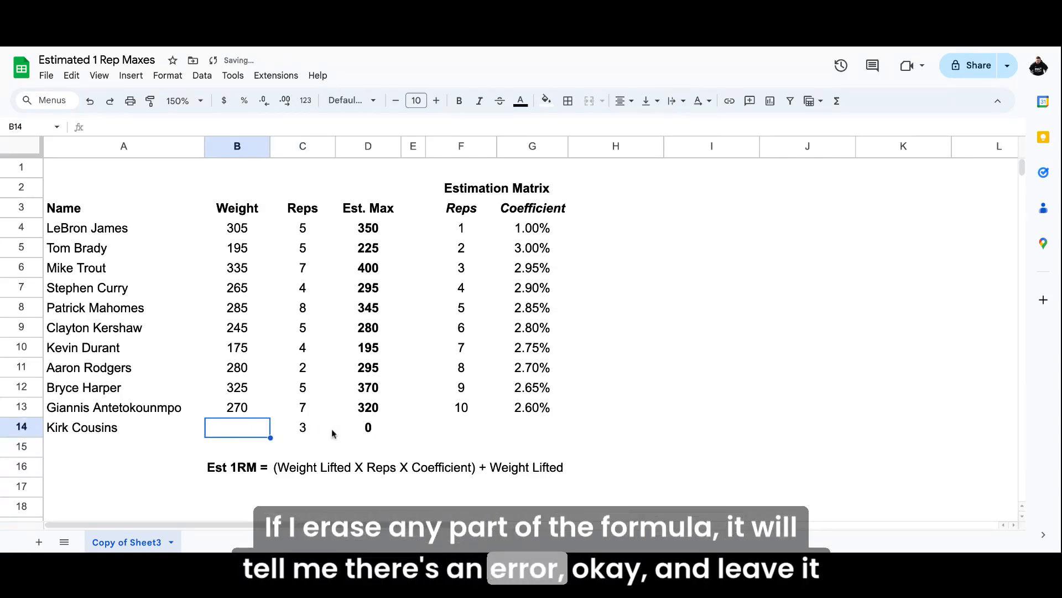
{"action": "left_click", "coordinate": [371, 395]}
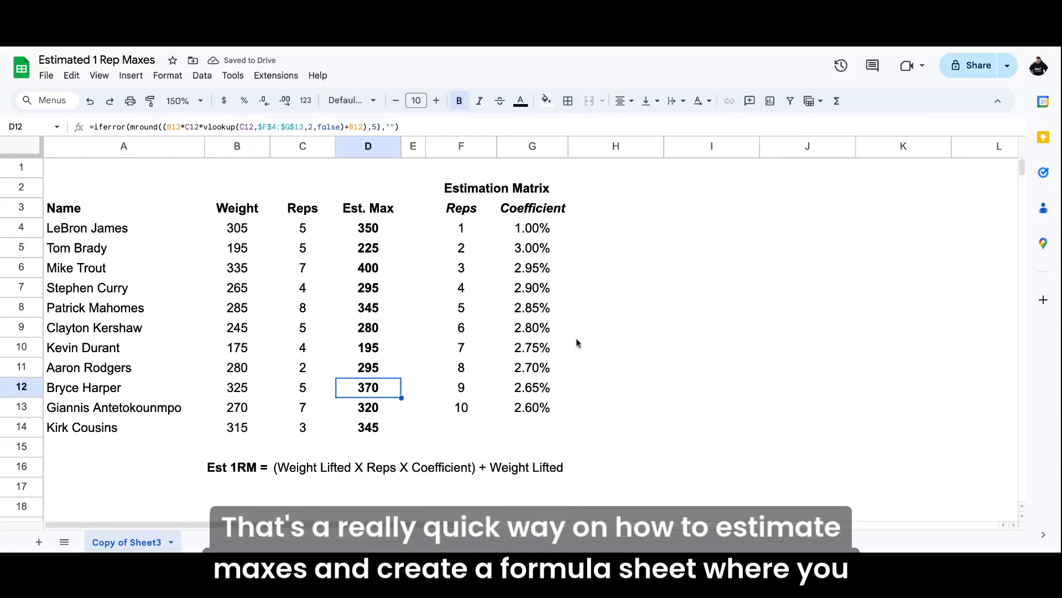
{"action": "left_click", "coordinate": [651, 288]}
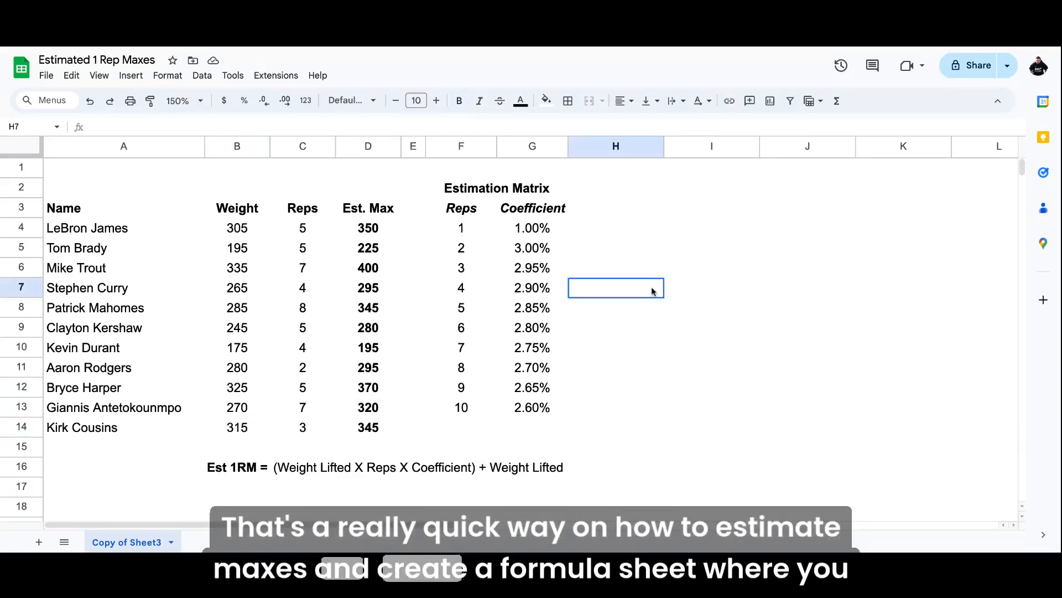